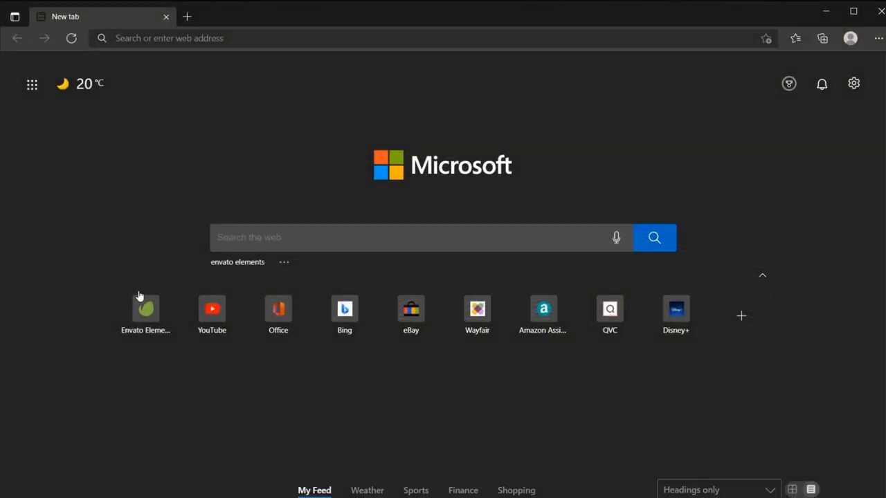
- Open the website elements.envato.com
{"action": "left_click", "coordinate": [266, 35]}
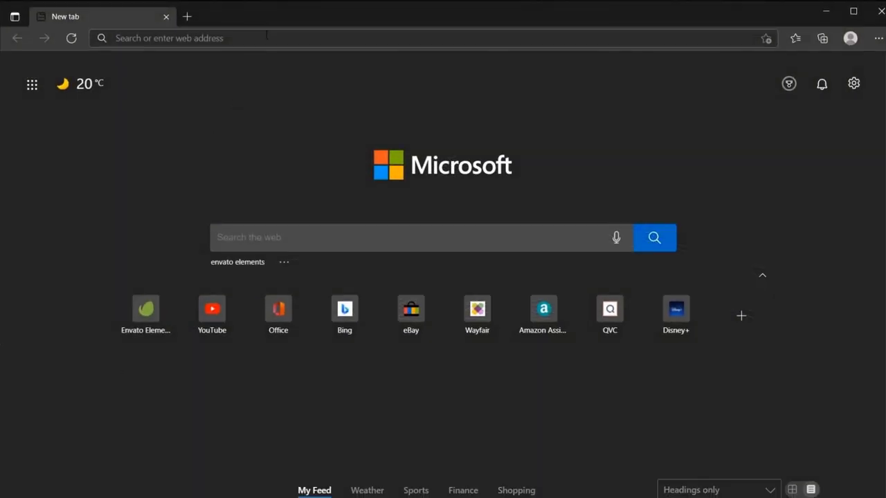
{"action": "type", "text": "elements.envato.com"}
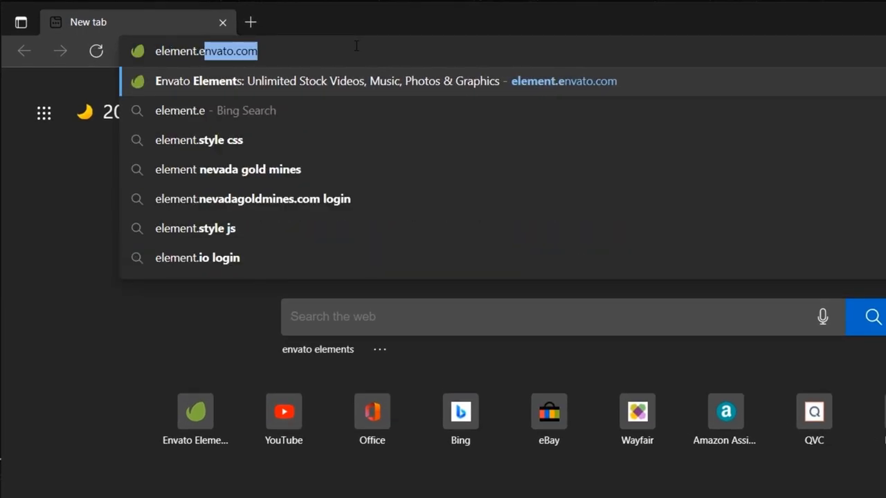
{"action": "key", "text": "Return"}
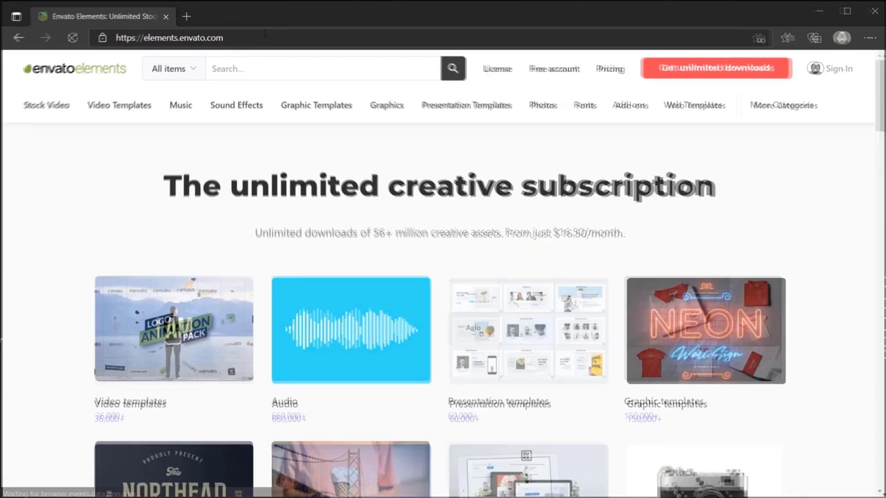
- Open the page with all item categories and look through the listed sections and stock video options
{"action": "scroll", "coordinate": [793, 208], "scroll_direction": "down", "scroll_amount": 4}
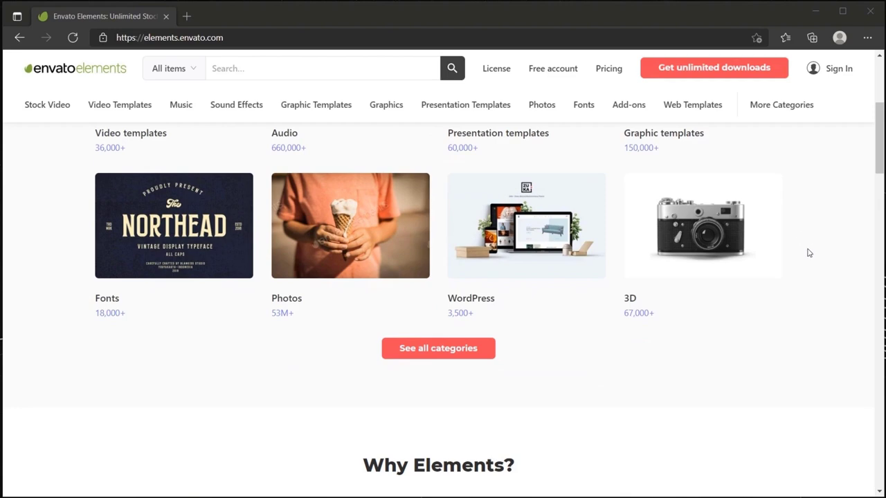
{"action": "left_click", "coordinate": [453, 353]}
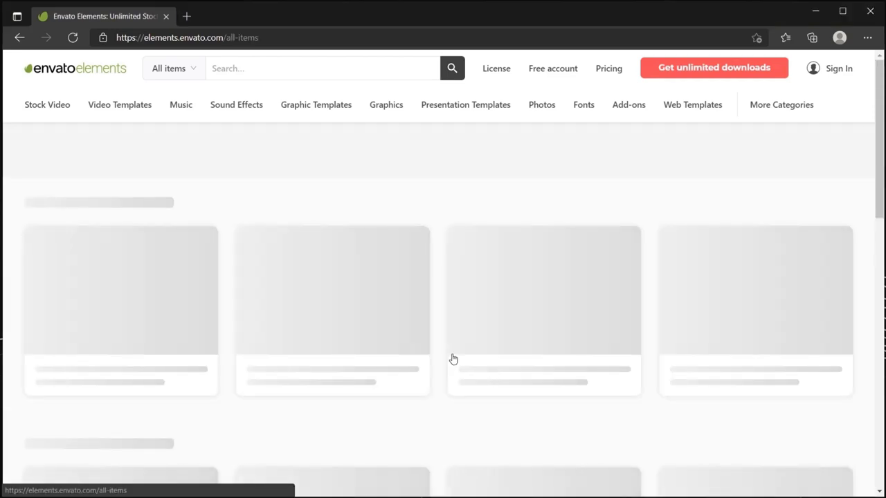
{"action": "scroll", "coordinate": [111, 236], "scroll_direction": "down", "scroll_amount": 3}
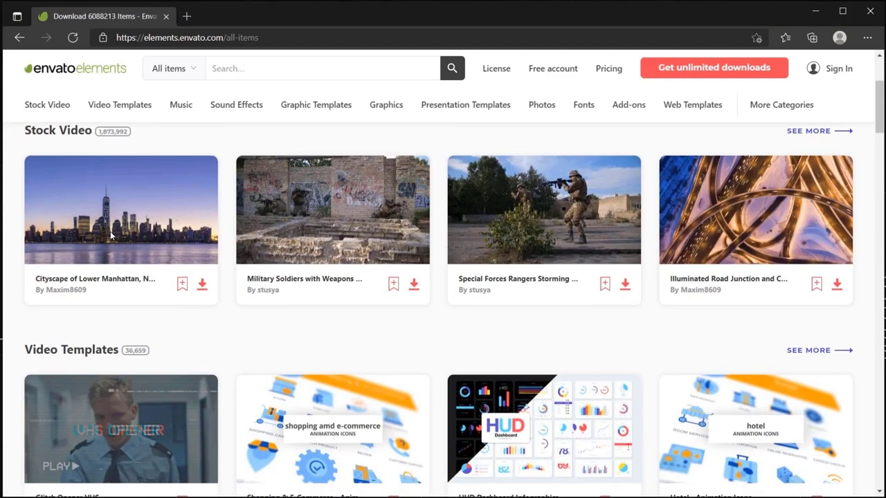
{"action": "scroll", "coordinate": [111, 233], "scroll_direction": "up", "scroll_amount": 3}
{"action": "mouse_move", "coordinate": [58, 110]}
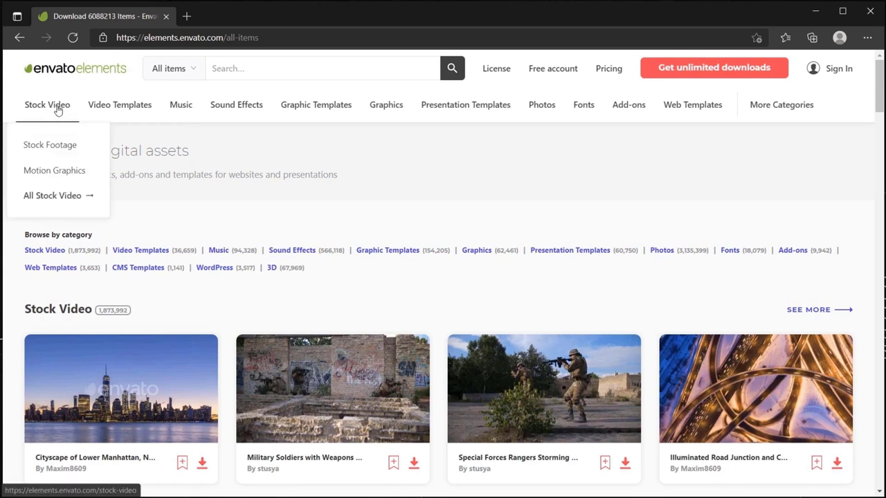
- Browse the graphic templates, logos, photos, YouTube video templates and royalty-free music, and examine the pricing page
{"action": "left_click", "coordinate": [298, 112]}
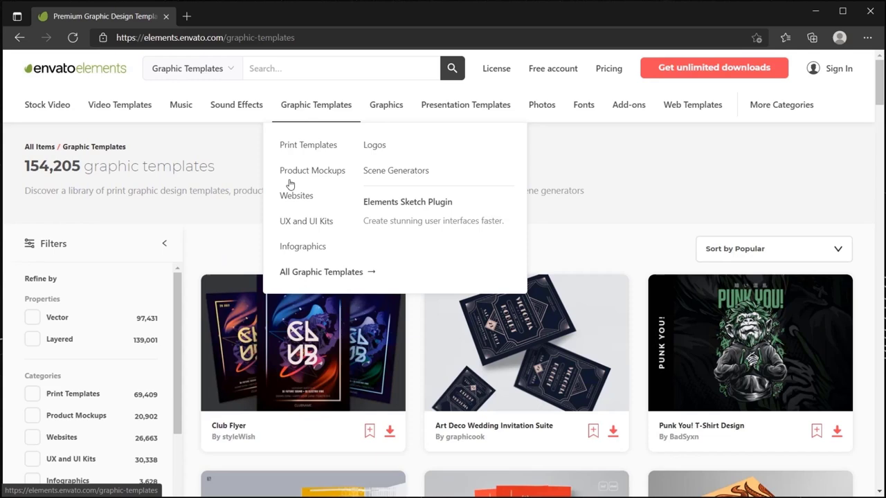
{"action": "scroll", "coordinate": [220, 296], "scroll_direction": "down", "scroll_amount": 3}
{"action": "scroll", "coordinate": [221, 297], "scroll_direction": "down", "scroll_amount": 3}
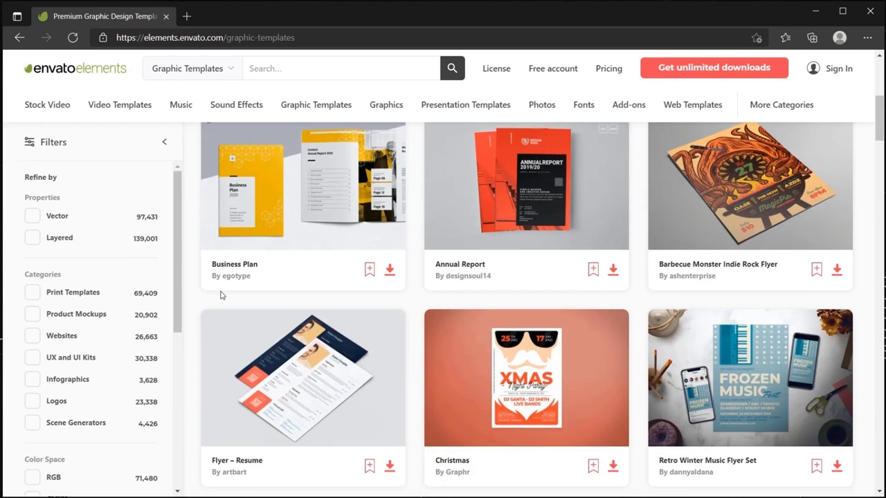
{"action": "scroll", "coordinate": [220, 295], "scroll_direction": "up", "scroll_amount": 10}
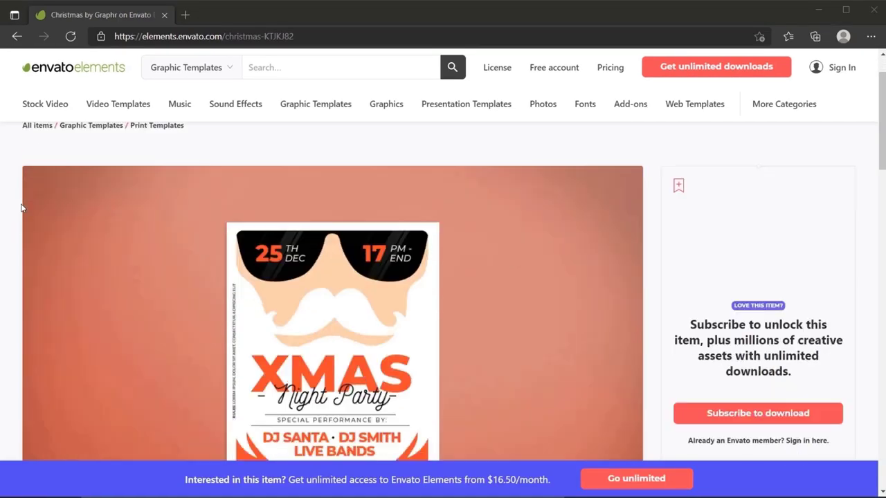
{"action": "scroll", "coordinate": [22, 207], "scroll_direction": "down", "scroll_amount": 3}
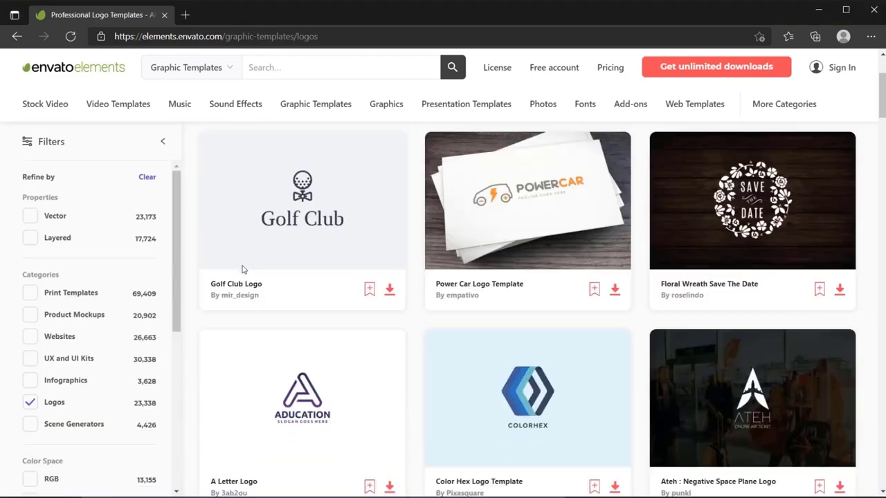
{"action": "scroll", "coordinate": [241, 268], "scroll_direction": "down", "scroll_amount": 1}
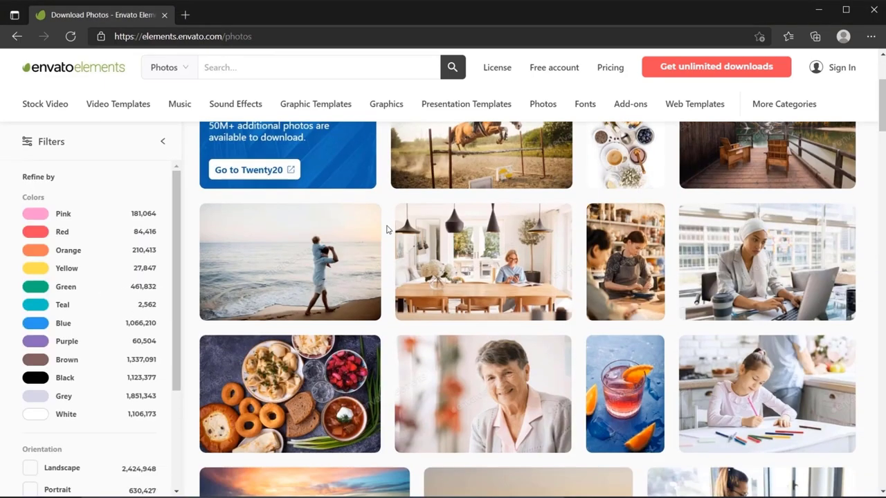
{"action": "scroll", "coordinate": [387, 230], "scroll_direction": "down", "scroll_amount": 3}
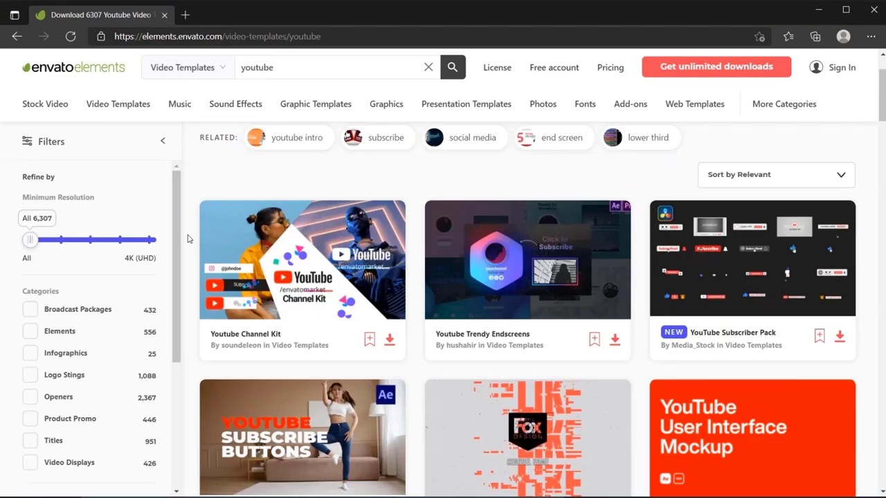
{"action": "scroll", "coordinate": [189, 239], "scroll_direction": "down", "scroll_amount": 1}
{"action": "scroll", "coordinate": [188, 238], "scroll_direction": "down", "scroll_amount": 1}
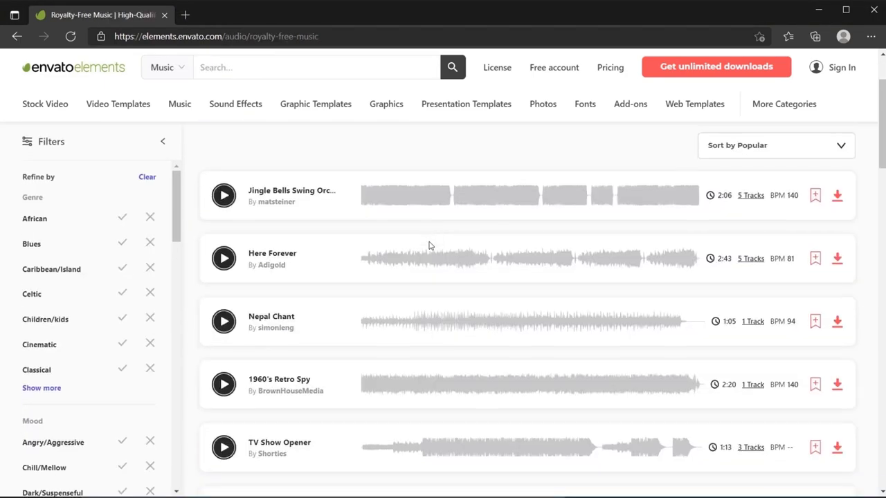
{"action": "scroll", "coordinate": [429, 245], "scroll_direction": "down", "scroll_amount": 1}
{"action": "scroll", "coordinate": [429, 245], "scroll_direction": "down", "scroll_amount": 4}
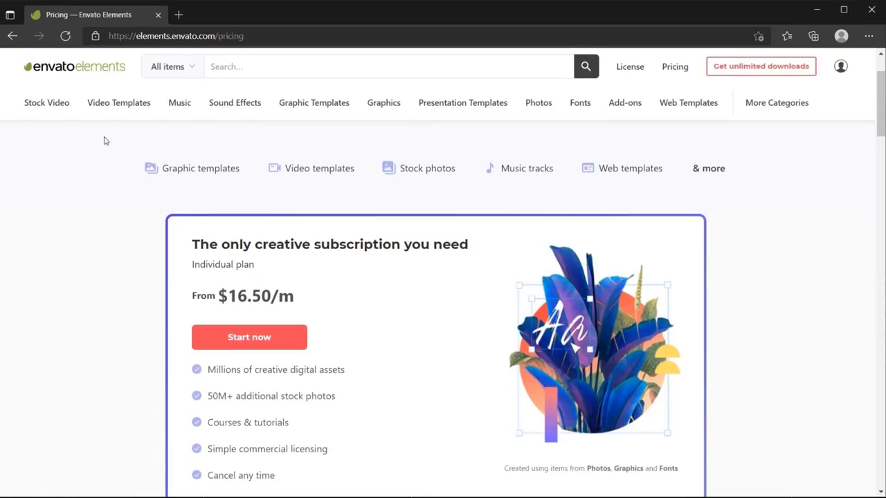
{"action": "scroll", "coordinate": [105, 141], "scroll_direction": "down", "scroll_amount": 1}
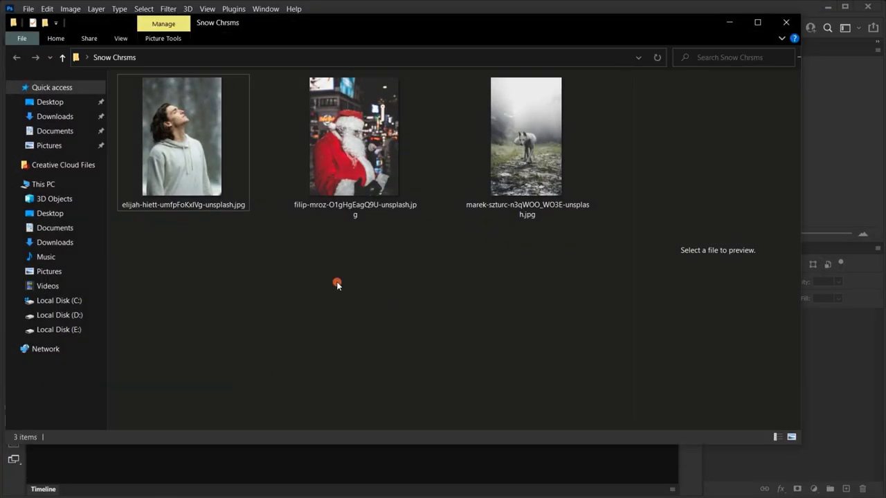
- Open the portrait of the man in the hoodie from the Snow Chrsms folder in Photoshop and add a new layer filled with black
{"action": "left_click_drag", "start_coordinate": [197, 166], "coordinate": [332, 416]}
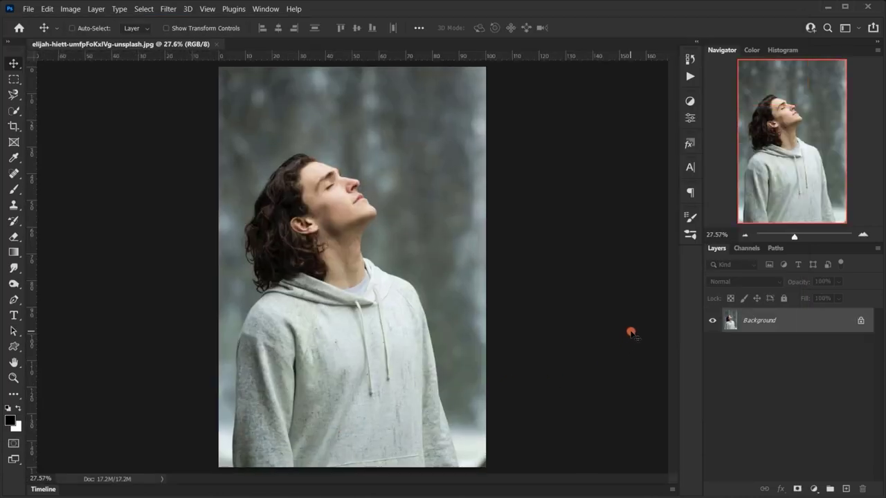
{"action": "key", "text": "d"}
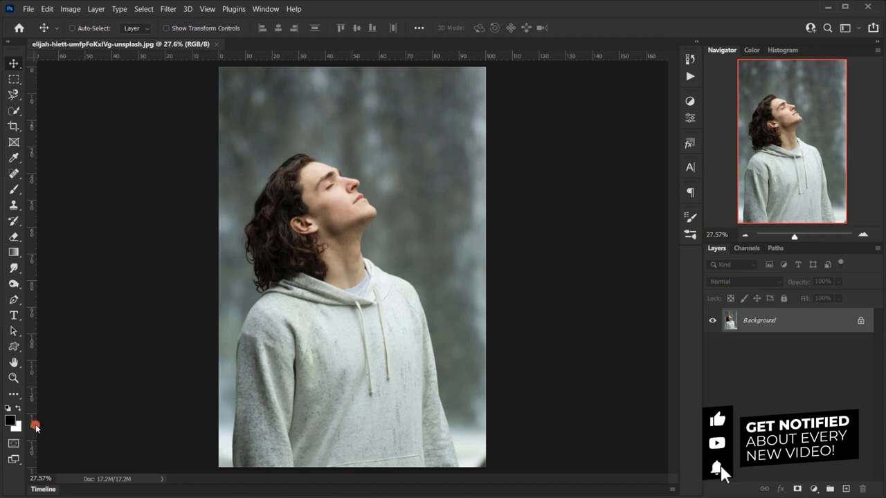
{"action": "left_click", "coordinate": [845, 490]}
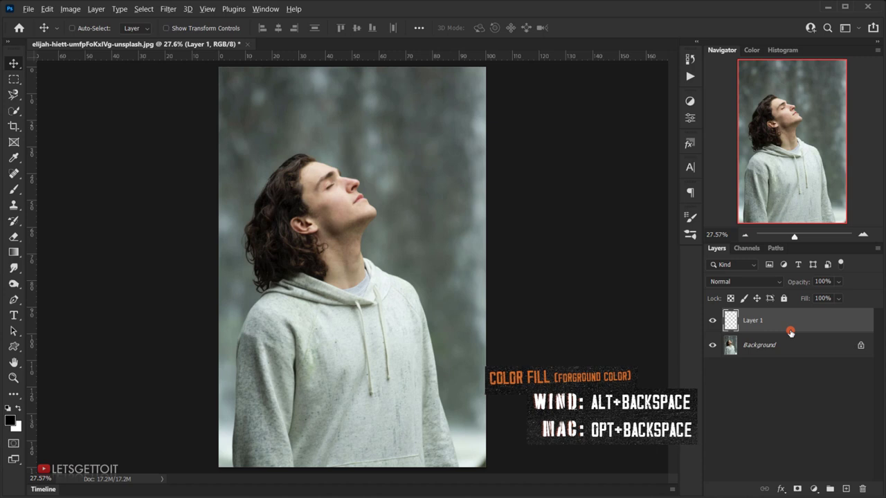
{"action": "key", "text": "alt+BackSpace"}
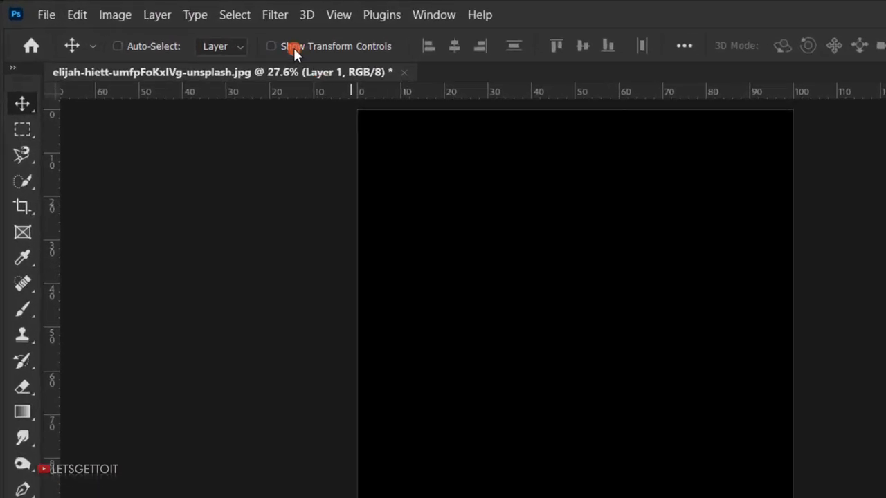
- Apply the Add Noise filter to the black layer with an amount of 100%, Gaussian distribution and Monochromatic enabled
{"action": "left_click", "coordinate": [168, 9]}
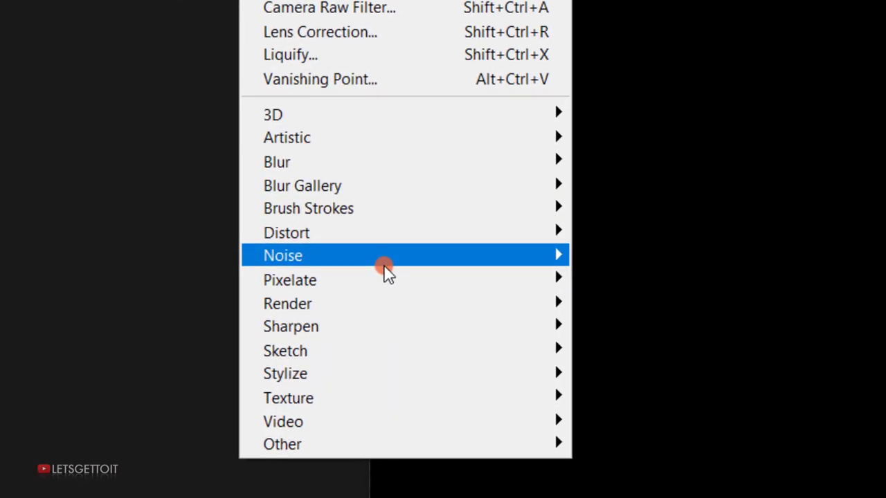
{"action": "mouse_move", "coordinate": [454, 424]}
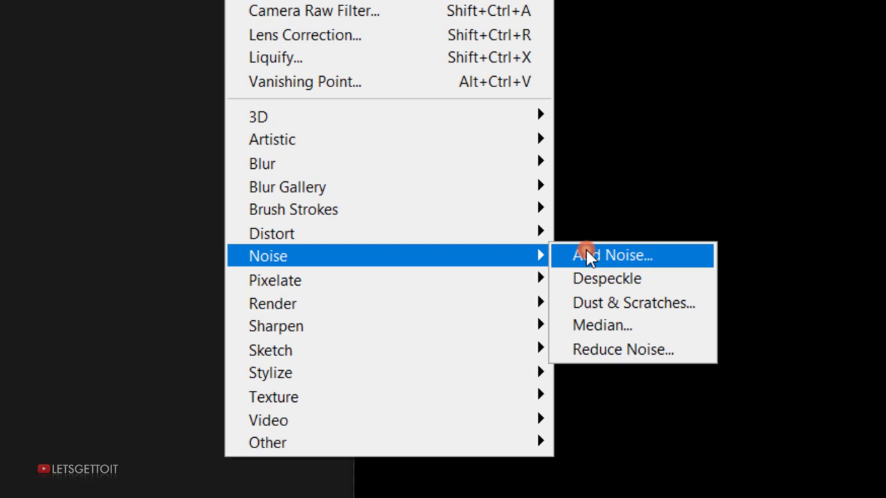
{"action": "left_click", "coordinate": [587, 256]}
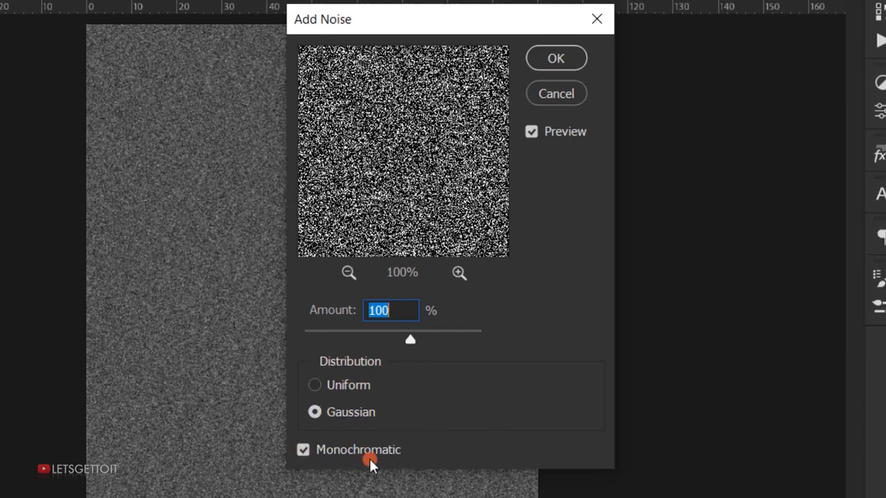
{"action": "left_click", "coordinate": [557, 58]}
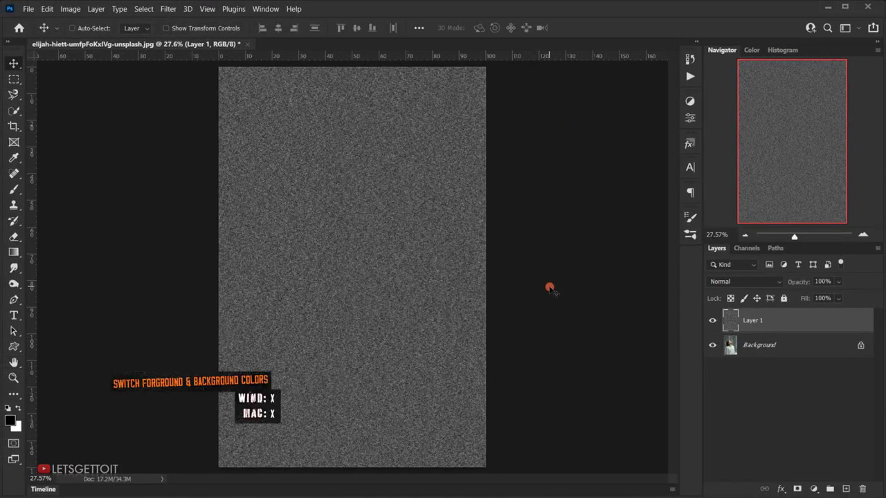
- Swap the foreground and background colors so that white is the foreground and black the background
{"action": "key", "text": "x"}
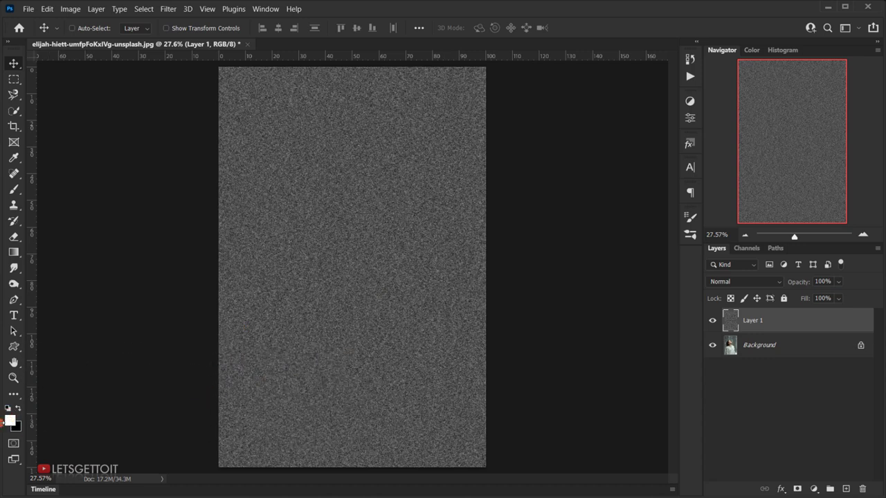
{"action": "left_click", "coordinate": [18, 410]}
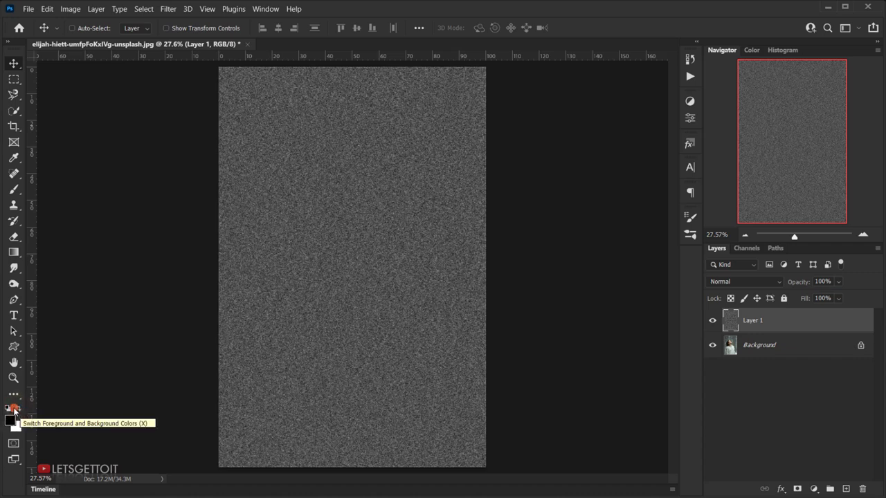
{"action": "left_click", "coordinate": [18, 410]}
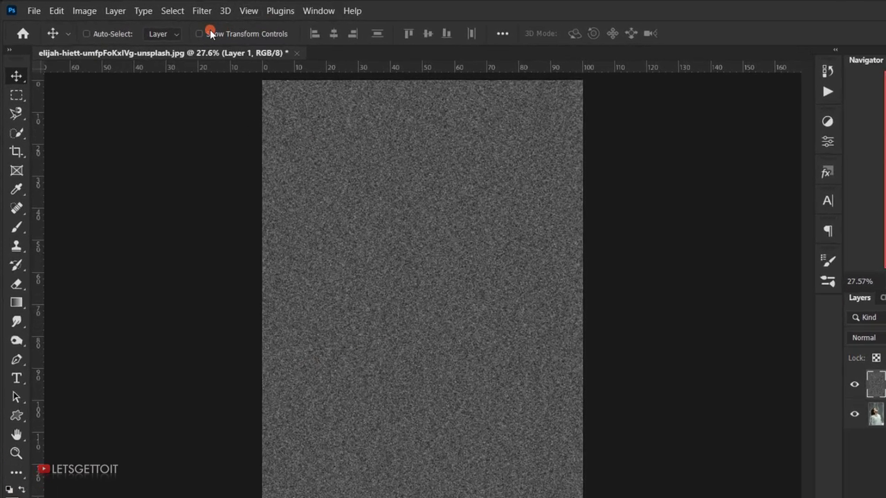
- Apply the Torn Edges sketch filter from the Filter Gallery to the noise layer with Image Balance 6, Smoothness 10 and Contrast 20
{"action": "left_click", "coordinate": [168, 9]}
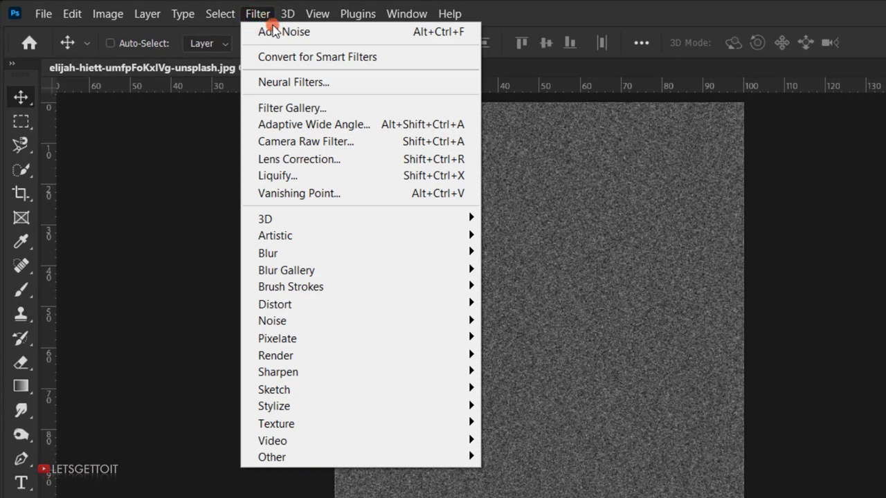
{"action": "left_click", "coordinate": [311, 108]}
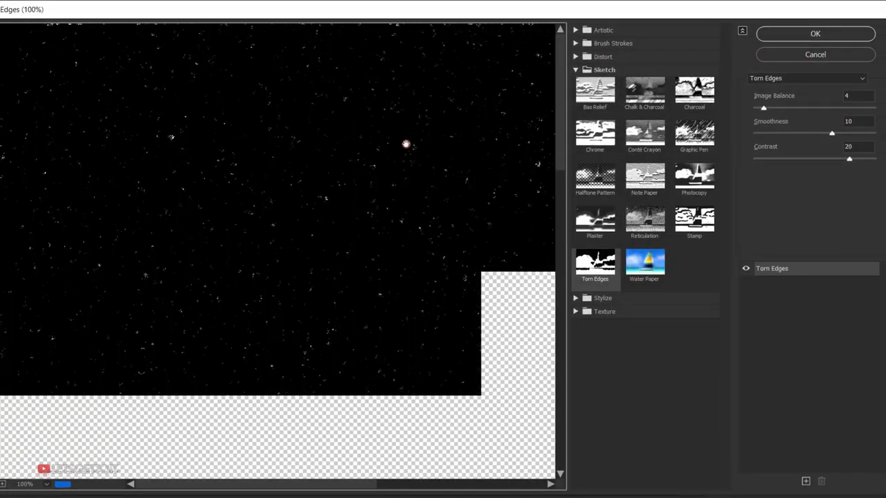
{"action": "left_click", "coordinate": [575, 70]}
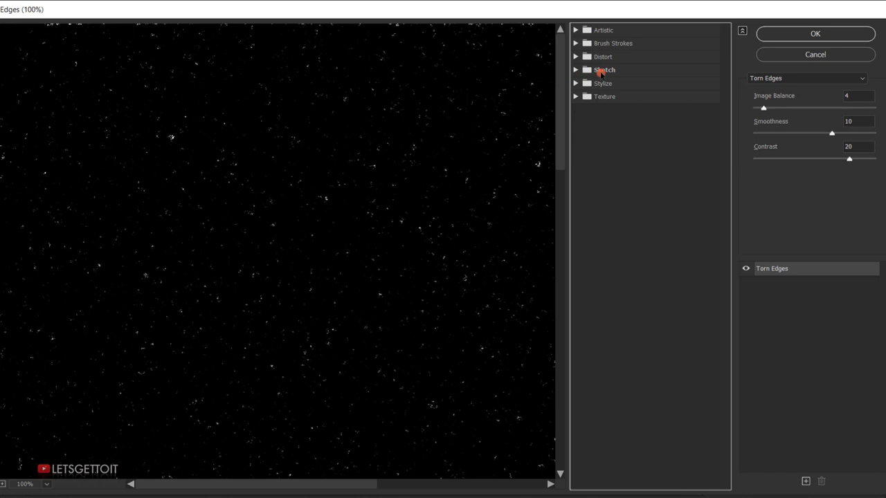
{"action": "left_click", "coordinate": [601, 72]}
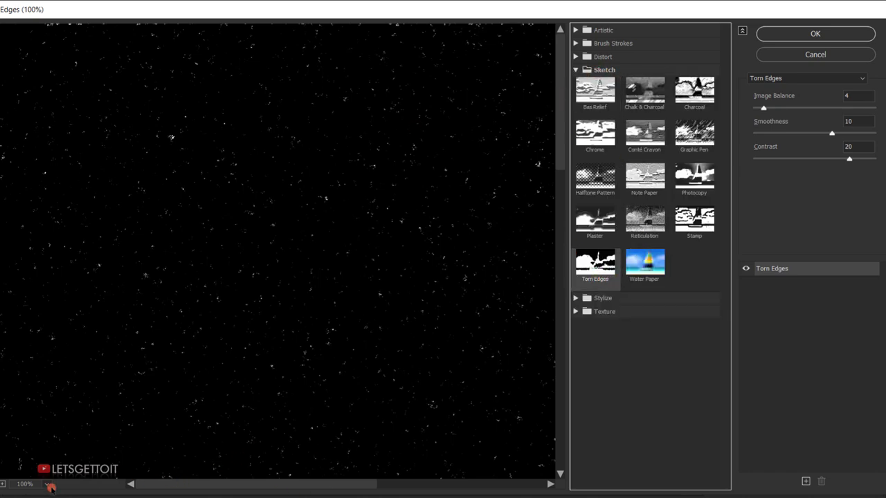
{"action": "left_click", "coordinate": [3, 484]}
{"action": "left_click", "coordinate": [3, 484]}
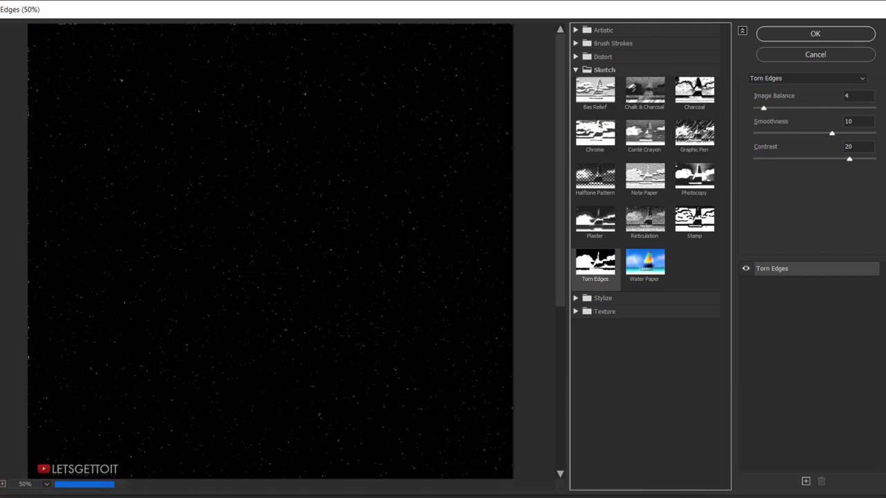
{"action": "left_click", "coordinate": [3, 483]}
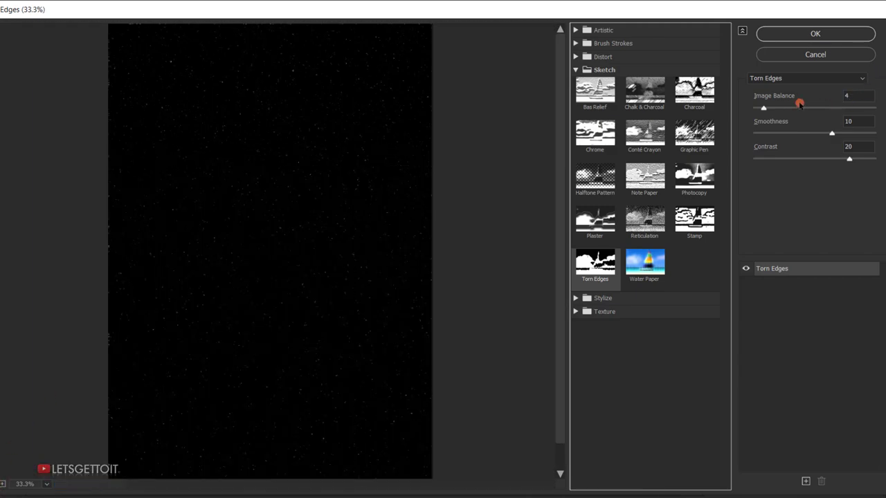
{"action": "left_click_drag", "start_coordinate": [634, 168], "coordinate": [653, 177]}
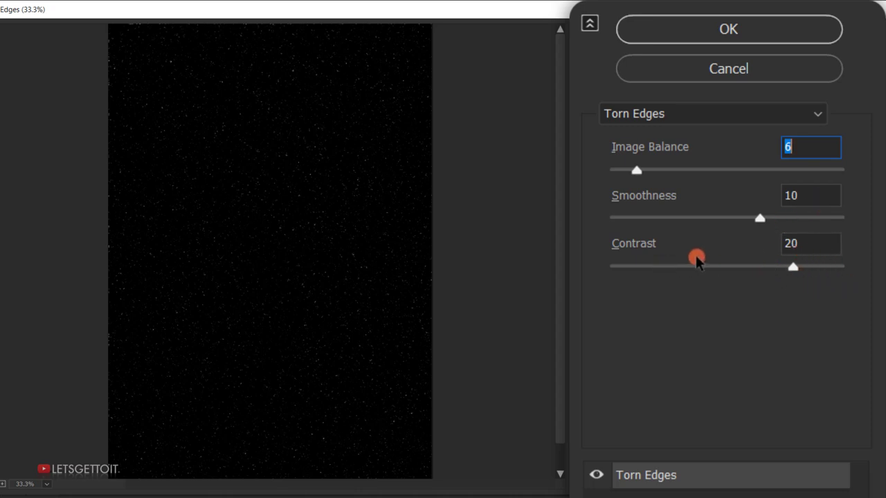
{"action": "left_click", "coordinate": [807, 34]}
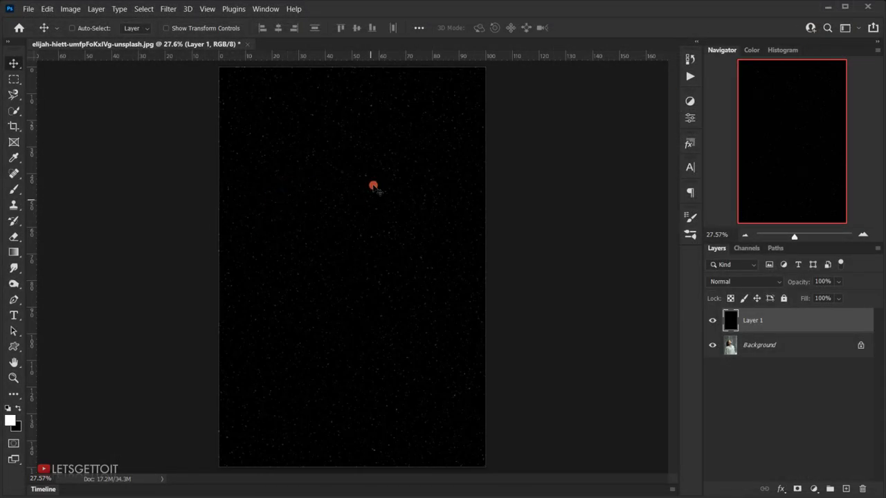
- Try the Screen blend mode on the noise layer and return it to Normal
{"action": "scroll", "coordinate": [342, 188], "scroll_direction": "up", "scroll_amount": 6}
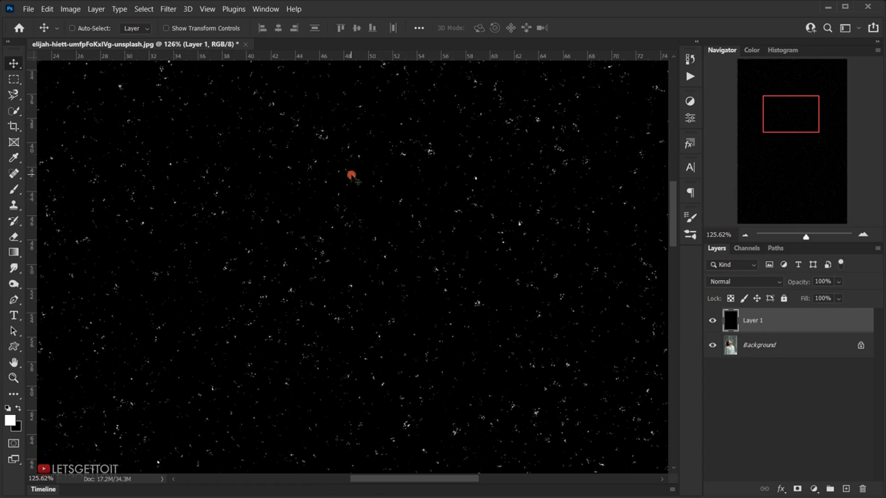
{"action": "scroll", "coordinate": [352, 176], "scroll_direction": "down", "scroll_amount": 6}
{"action": "key", "text": "ctrl"}
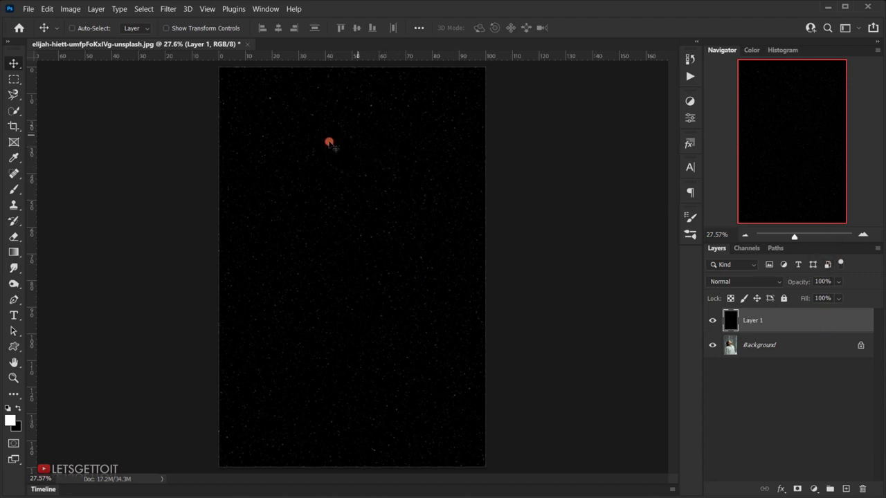
{"action": "left_click", "coordinate": [765, 282]}
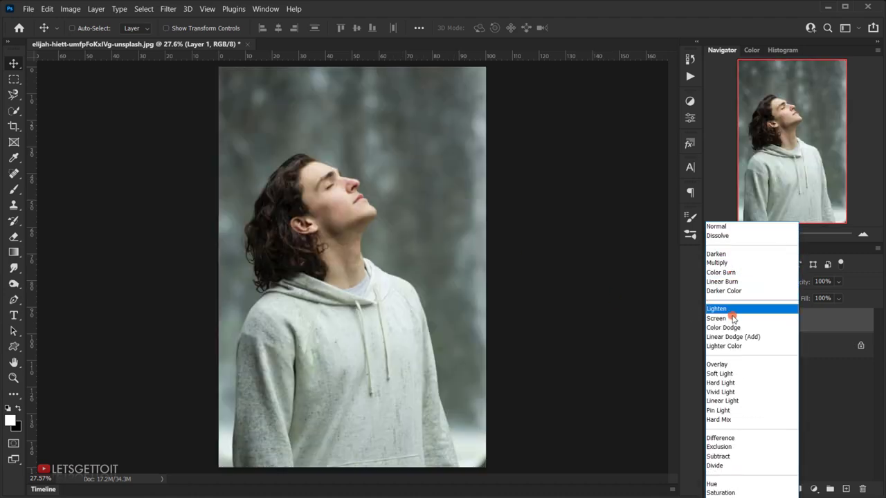
{"action": "left_click", "coordinate": [726, 315]}
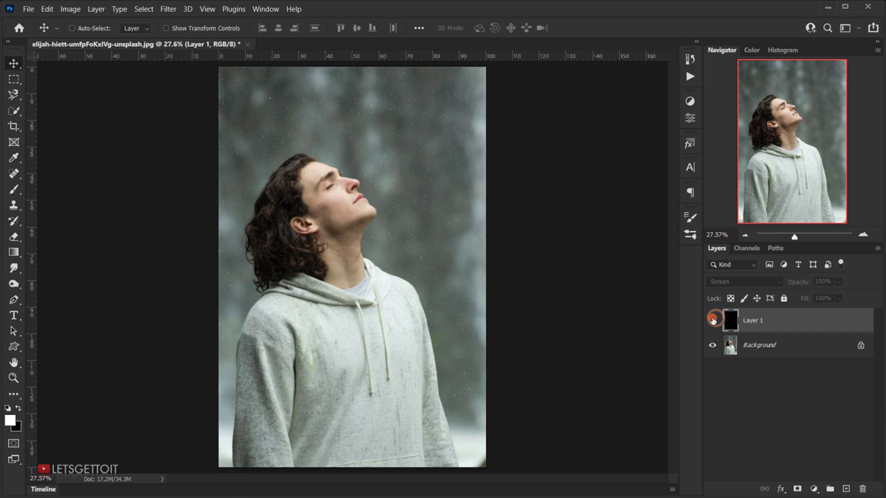
{"action": "left_click", "coordinate": [390, 147]}
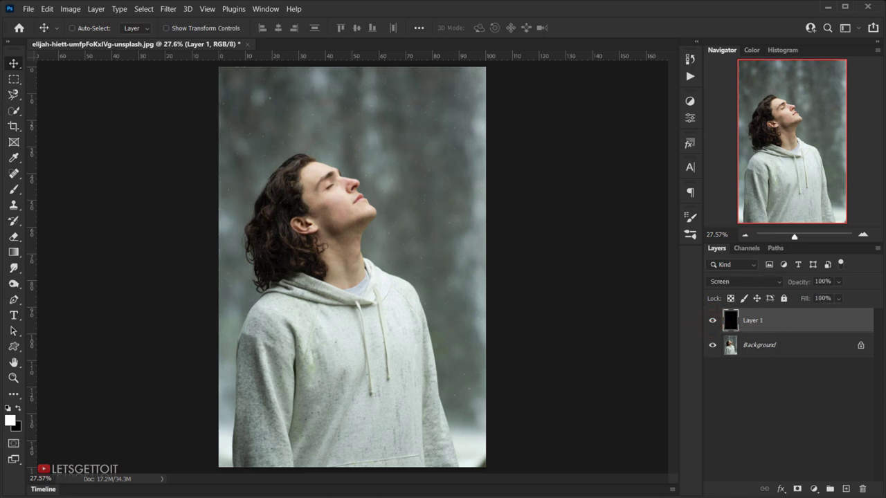
{"action": "left_click", "coordinate": [749, 282]}
{"action": "left_click", "coordinate": [722, 229]}
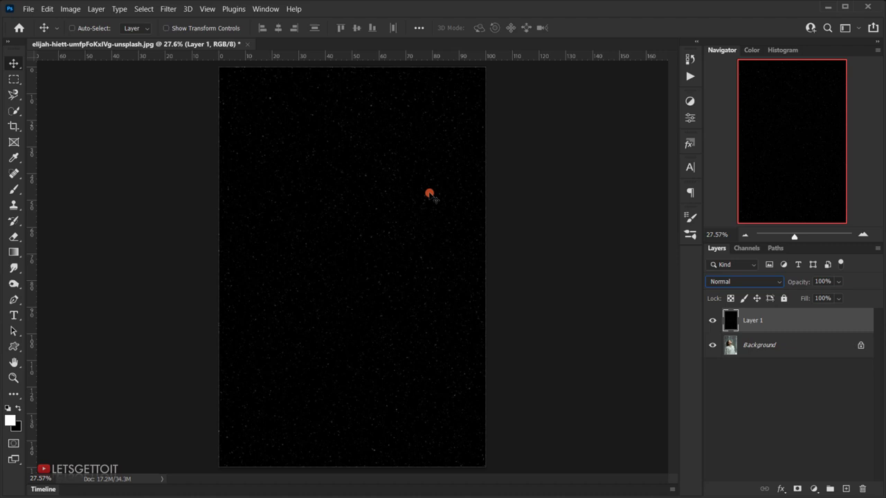
- Hide the black of Layer 1 with Blend If on Gray, splitting the This Layer shadow slider to 30 / 120
{"action": "left_click", "coordinate": [766, 427]}
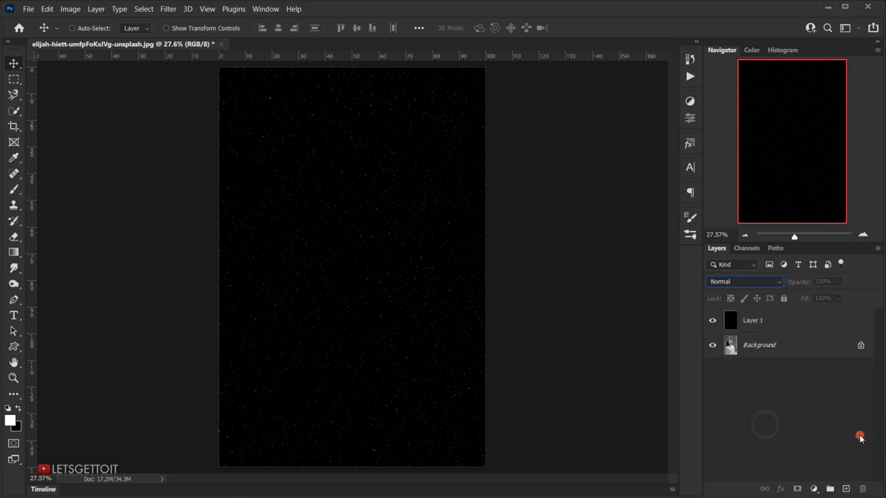
{"action": "left_click", "coordinate": [813, 320]}
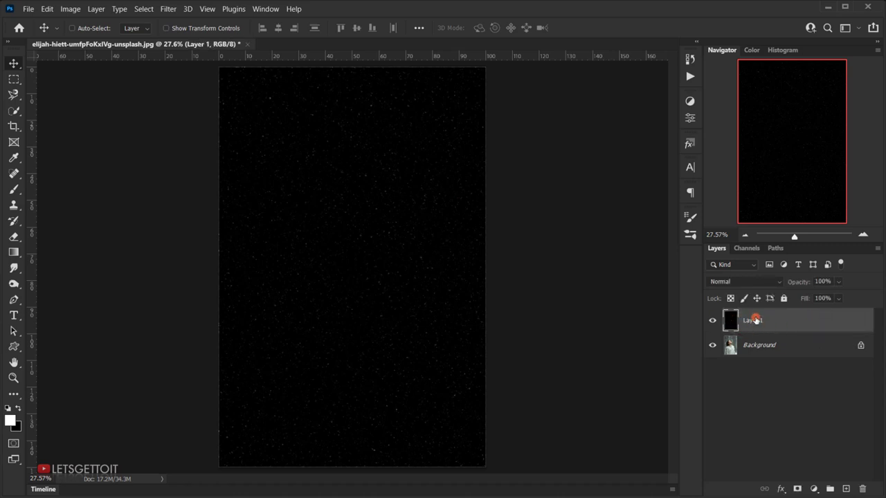
{"action": "double_click", "coordinate": [816, 323]}
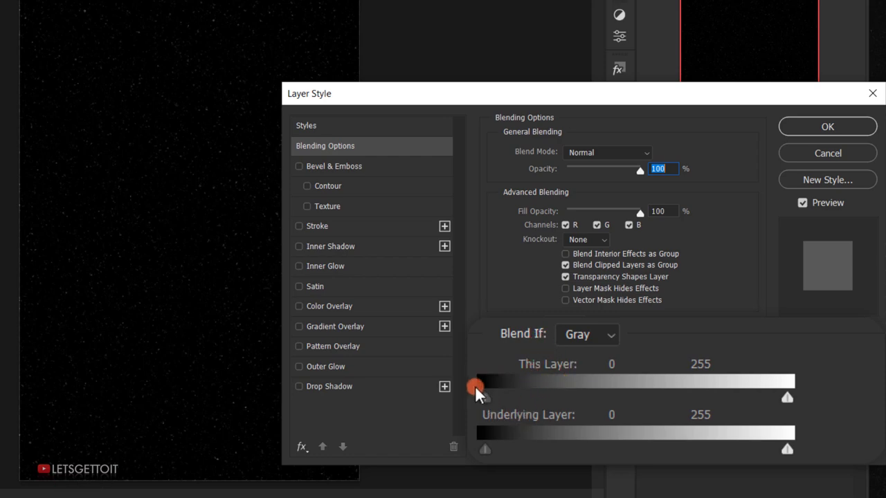
{"action": "left_click_drag", "start_coordinate": [487, 390], "coordinate": [521, 398]}
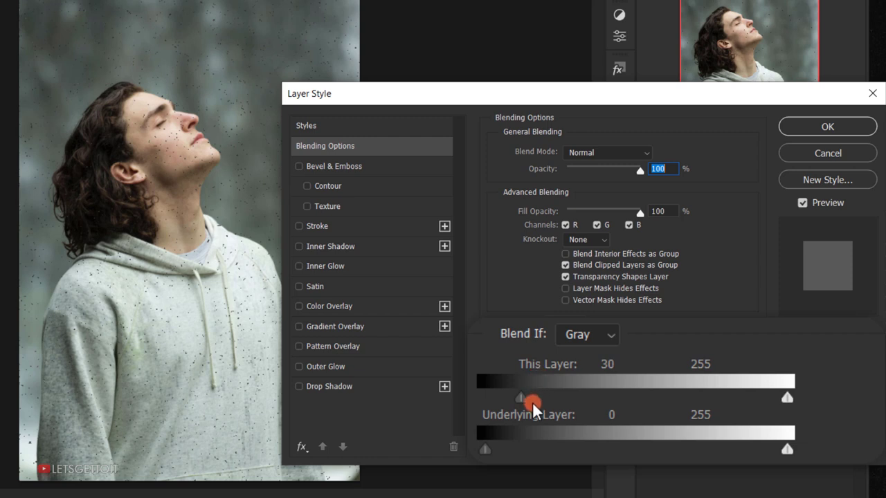
{"action": "key", "text": "alt"}
{"action": "left_click_drag", "start_coordinate": [525, 396], "coordinate": [626, 396]}
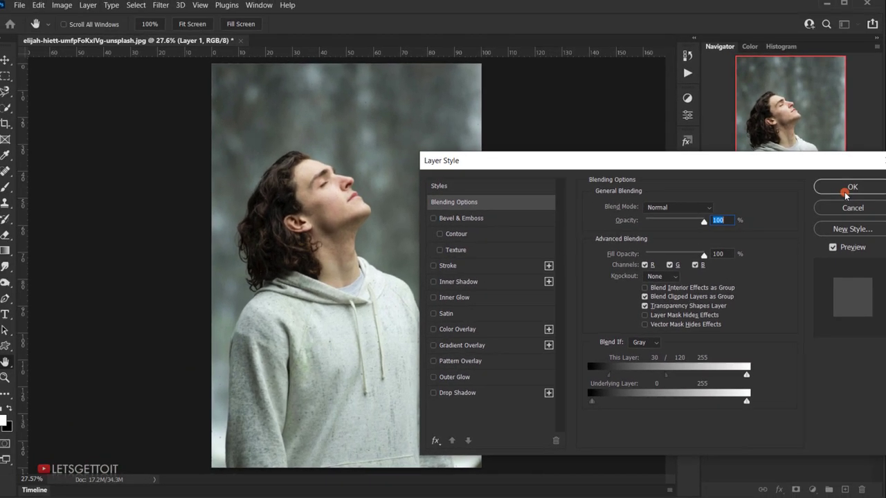
{"action": "left_click", "coordinate": [828, 127]}
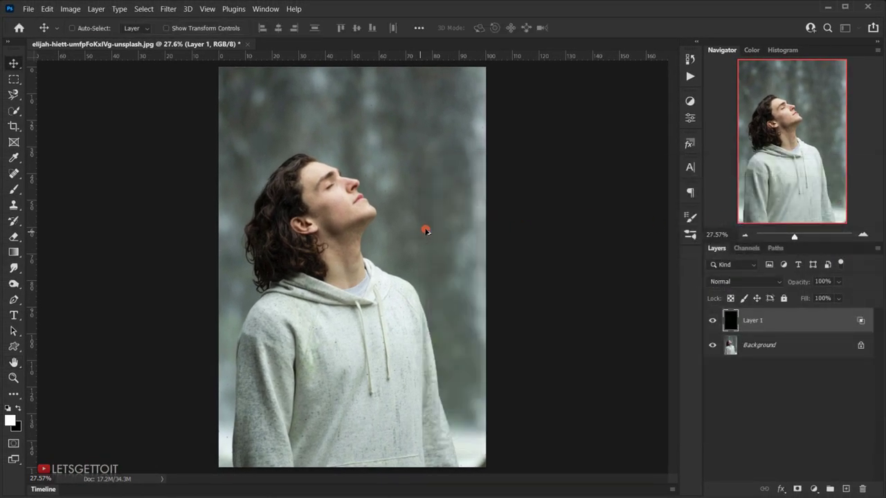
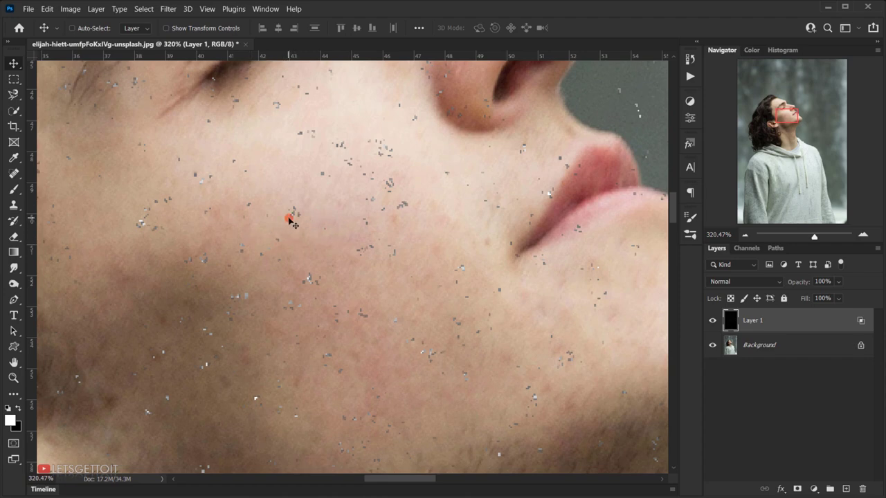
- Add an empty layer above Layer 1 and stamp the two layers into a merged copy
{"action": "key", "text": "ctrl+0"}
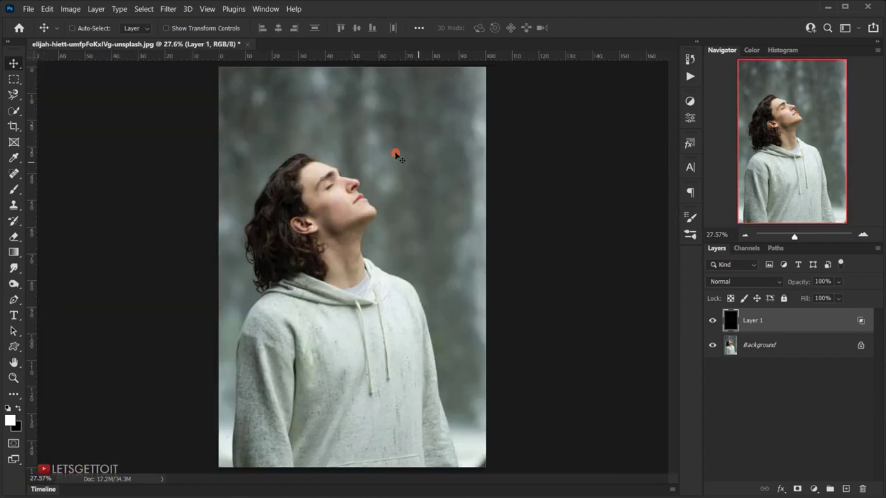
{"action": "scroll", "coordinate": [394, 147], "scroll_direction": "up", "scroll_amount": 3}
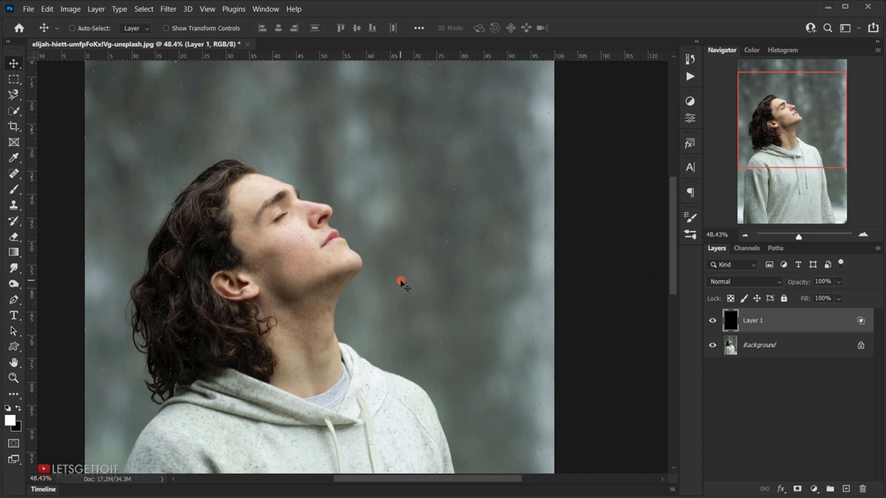
{"action": "scroll", "coordinate": [401, 283], "scroll_direction": "down", "scroll_amount": 3}
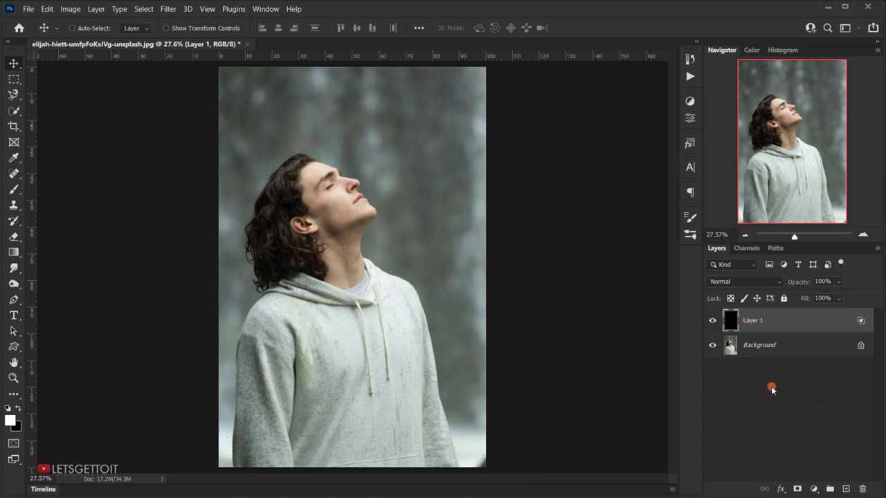
{"action": "left_click", "coordinate": [848, 490]}
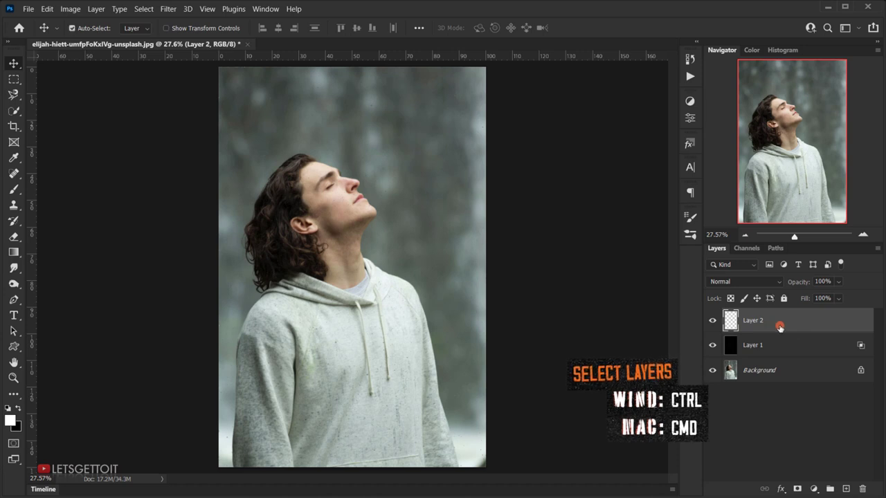
{"action": "key", "text": "ctrl"}
{"action": "left_click", "coordinate": [774, 347], "text": "ctrl"}
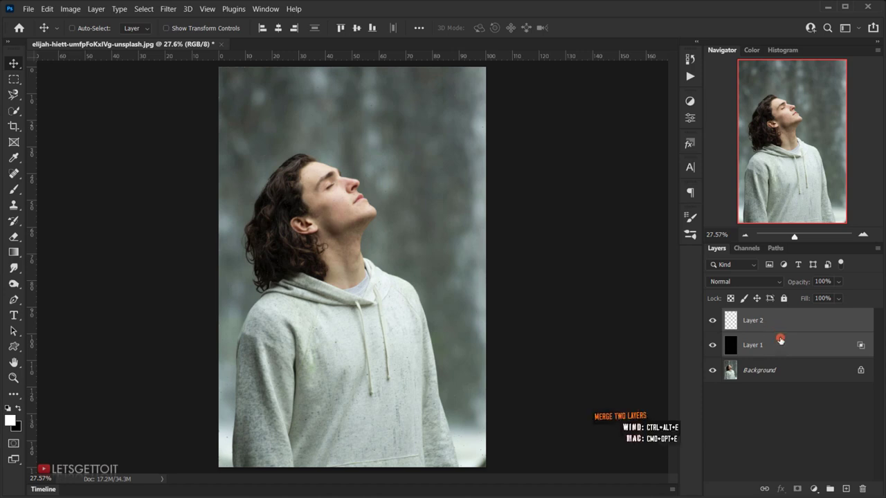
{"action": "key", "text": "ctrl"}
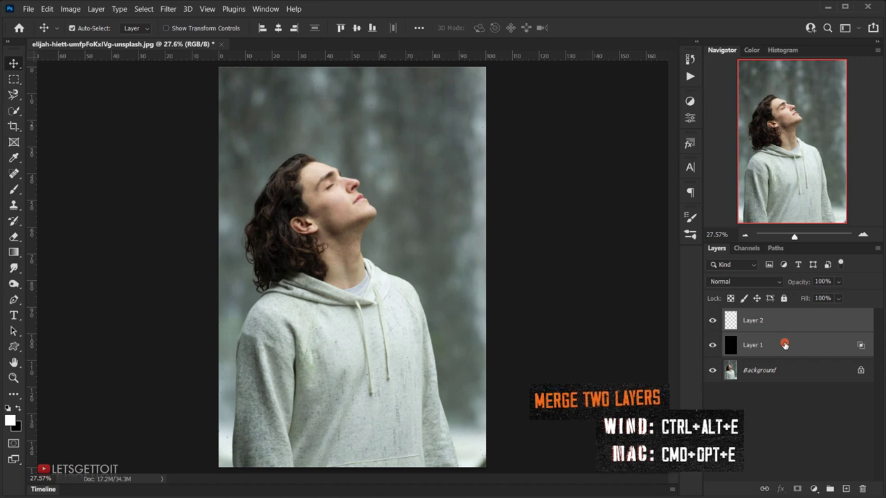
{"action": "key", "text": "ctrl+alt+e"}
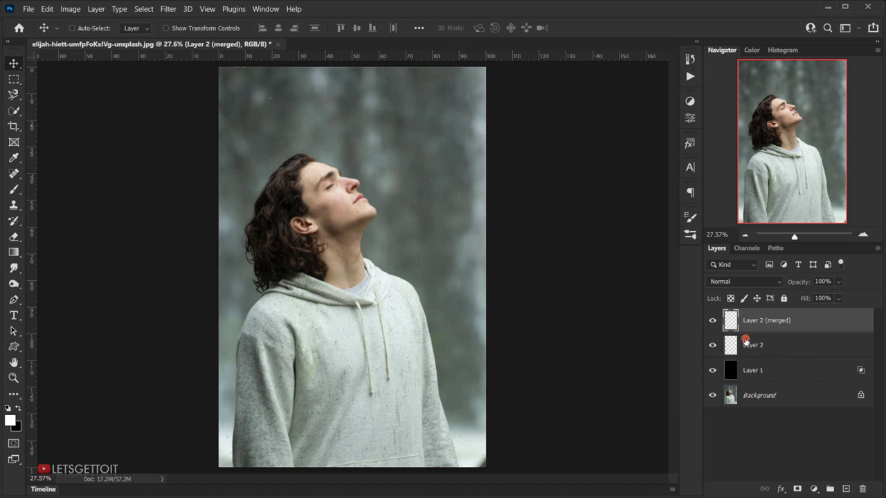
- Delete Layer 2 and Layer 1, keeping the merged copy above the Background
{"action": "left_click", "coordinate": [792, 344]}
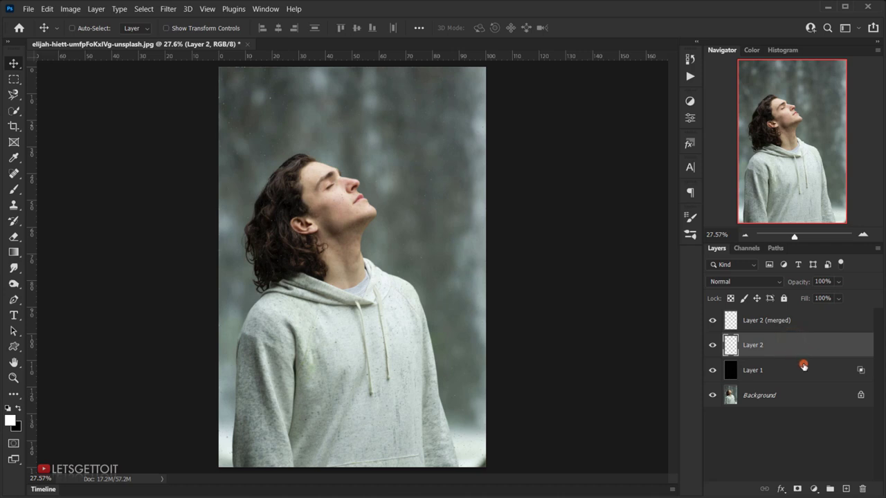
{"action": "left_click", "coordinate": [801, 367], "text": "shift"}
{"action": "left_click_drag", "start_coordinate": [822, 367], "coordinate": [864, 488]}
- Apply a white Color Overlay to the merged snow layer with Normal blend mode and 100% opacity
{"action": "left_click", "coordinate": [803, 320]}
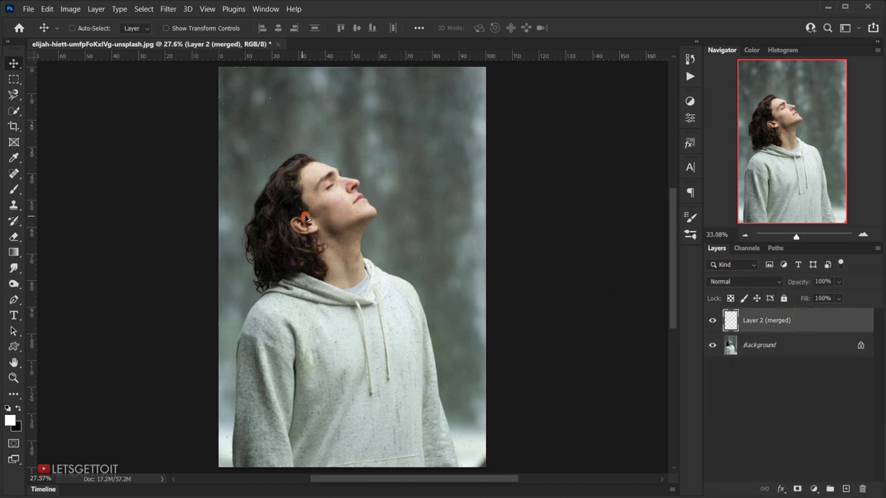
{"action": "scroll", "coordinate": [307, 219], "scroll_direction": "up", "scroll_amount": 6}
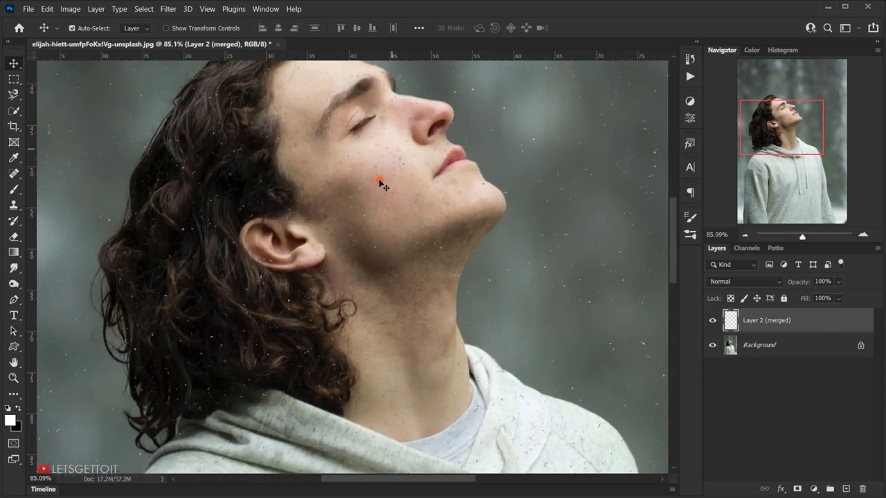
{"action": "scroll", "coordinate": [430, 277], "scroll_direction": "down", "scroll_amount": 2}
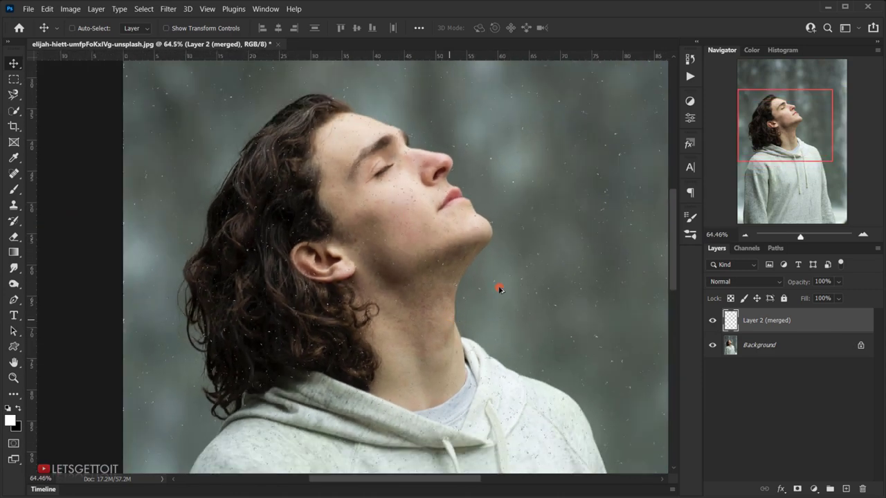
{"action": "scroll", "coordinate": [499, 291], "scroll_direction": "down", "scroll_amount": 3}
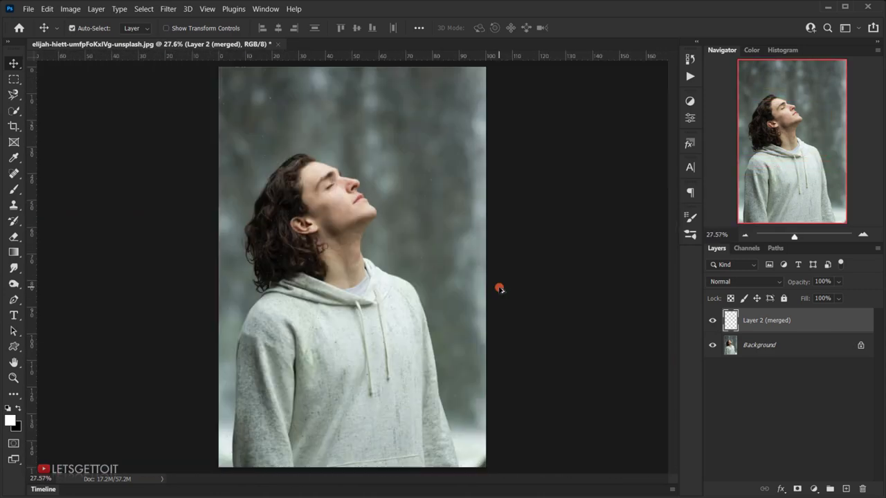
{"action": "left_click", "coordinate": [836, 319]}
{"action": "double_click", "coordinate": [835, 318]}
{"action": "left_click", "coordinate": [463, 335]}
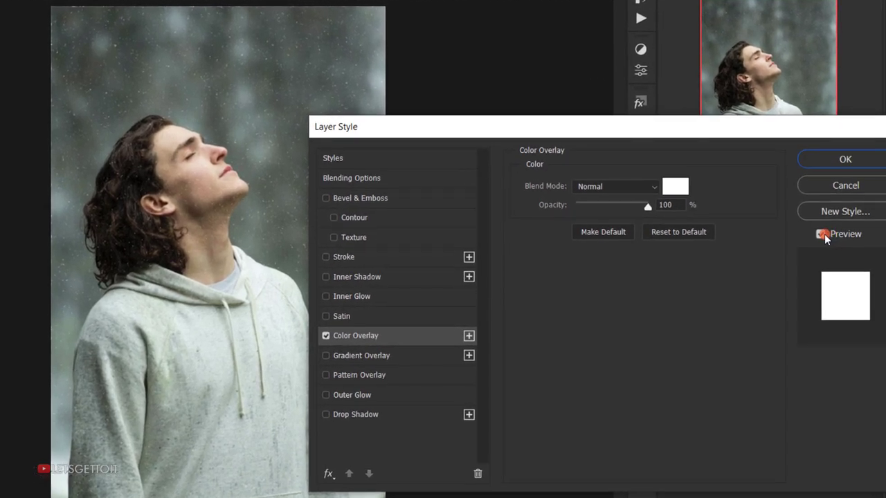
{"action": "left_click", "coordinate": [822, 235]}
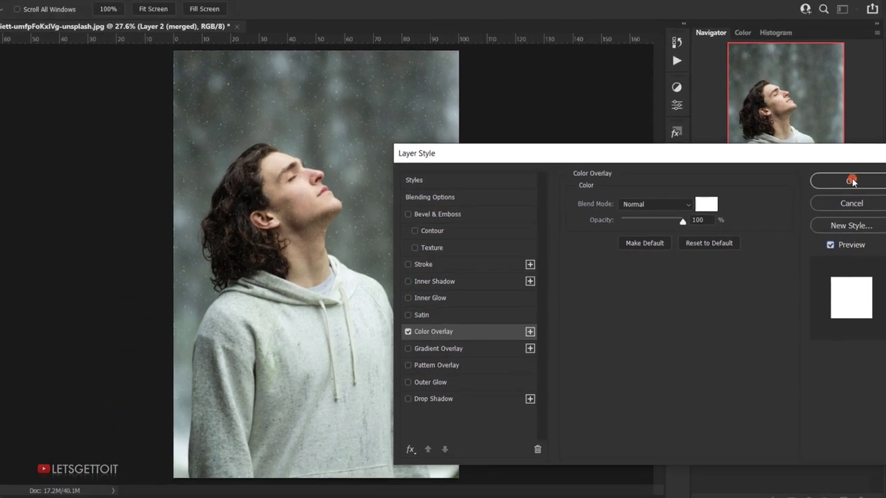
{"action": "left_click", "coordinate": [845, 159]}
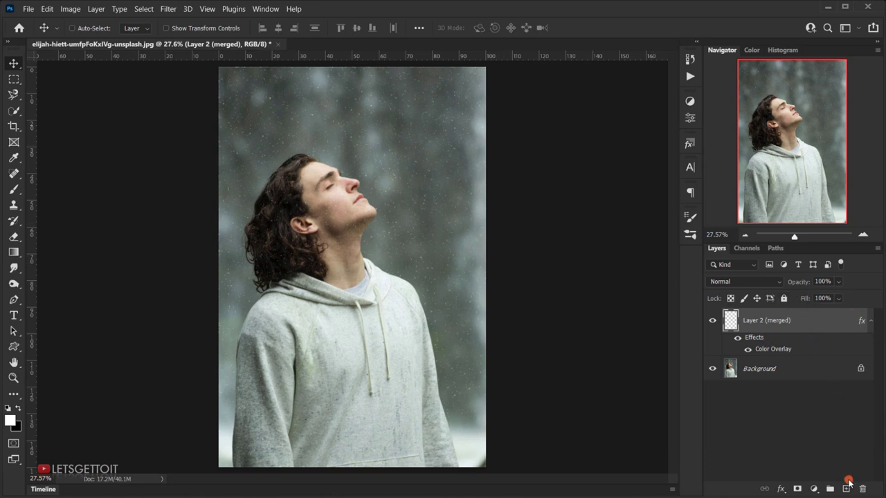
- Add an empty layer above the snow layer and stamp both into a merged copy that includes the overlay
{"action": "left_click", "coordinate": [847, 489]}
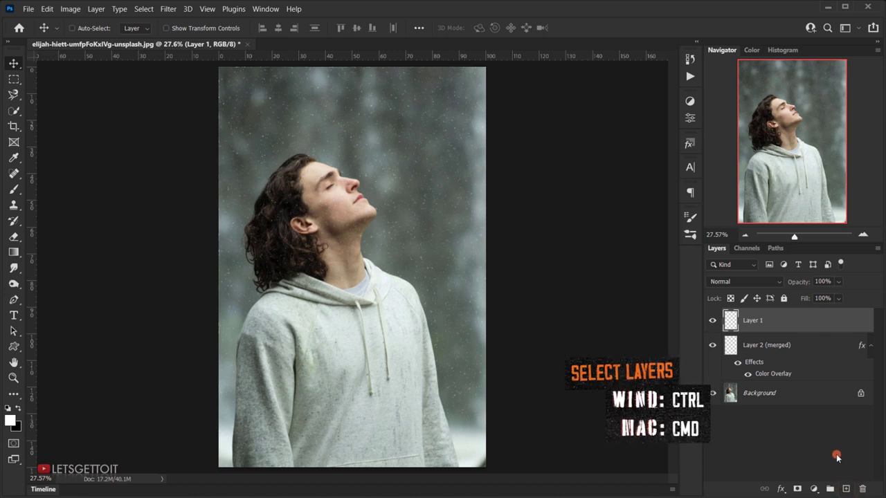
{"action": "key", "text": "ctrl"}
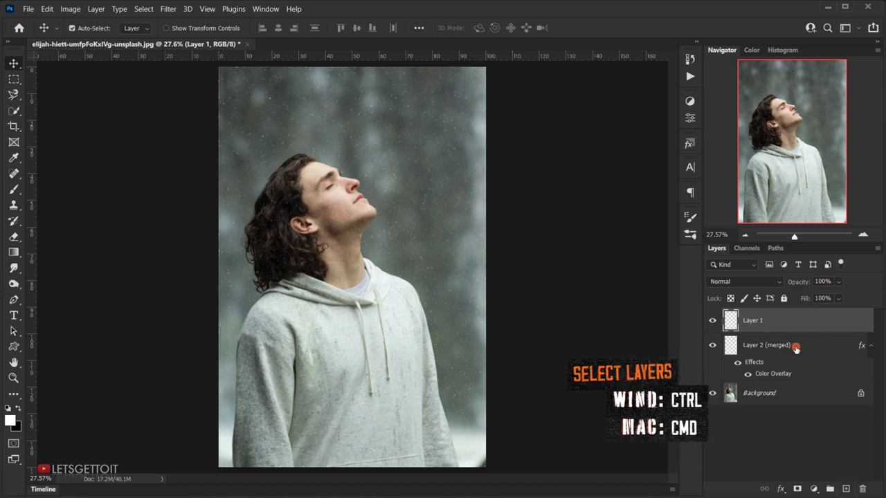
{"action": "left_click", "coordinate": [810, 352], "text": "ctrl"}
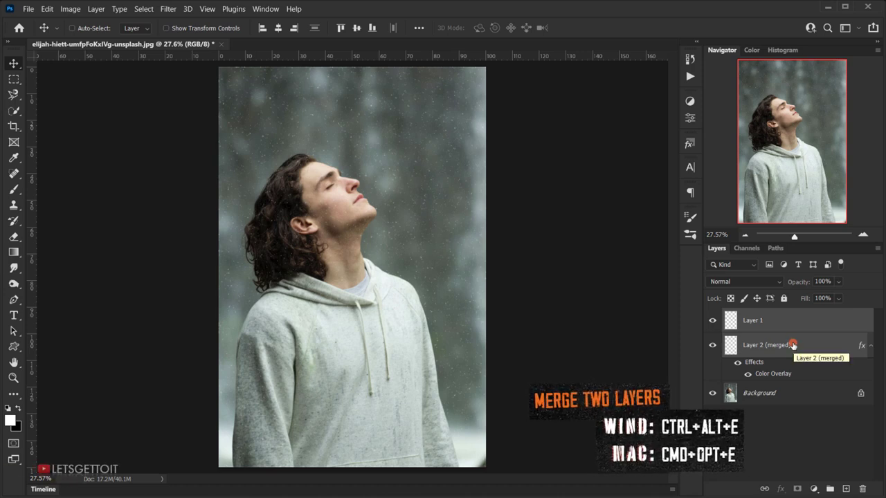
{"action": "key", "text": "ctrl"}
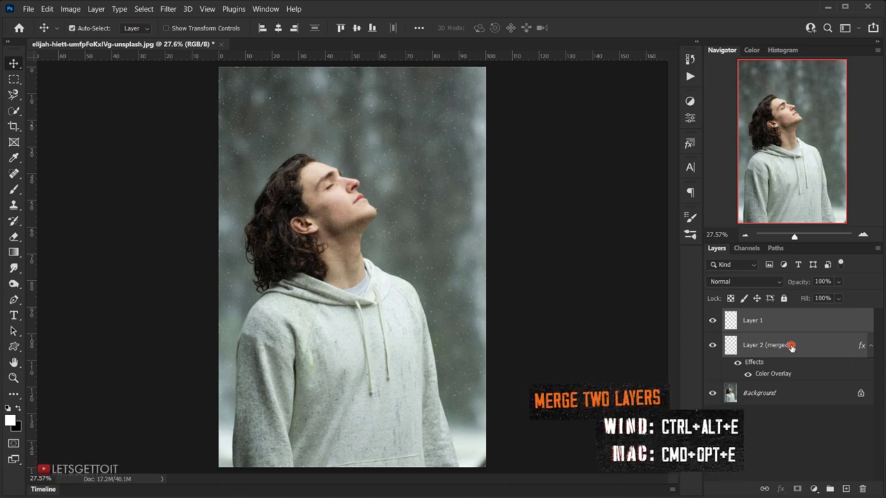
{"action": "key", "text": "ctrl+alt+e"}
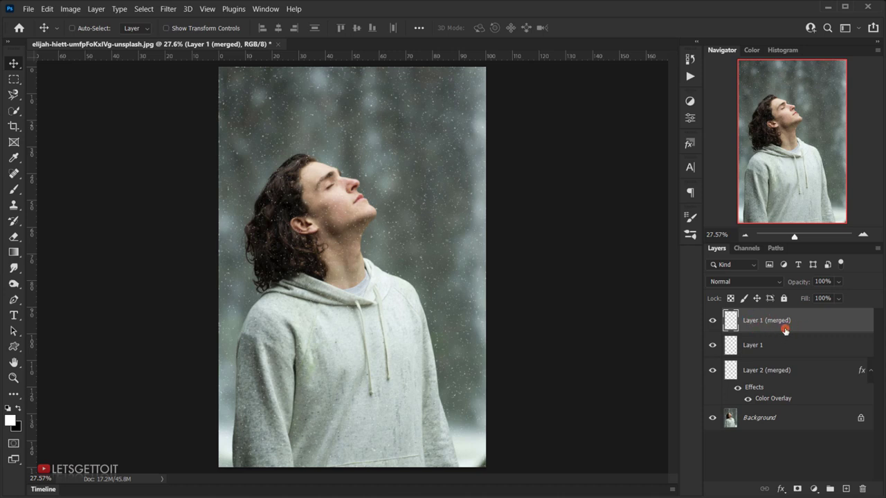
- Delete the empty Layer 1 and the Layer 2 (merged) layer with the Color Overlay
{"action": "left_click", "coordinate": [793, 354]}
{"action": "left_click", "coordinate": [803, 371], "text": "shift"}
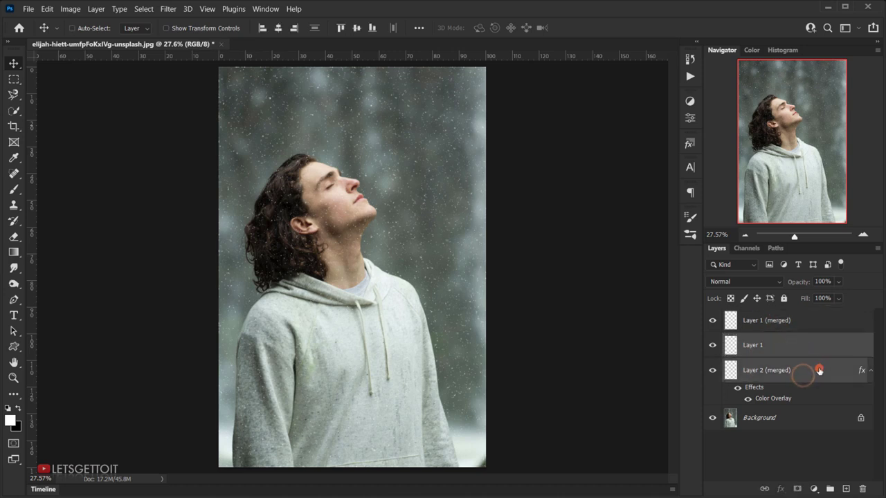
{"action": "key", "text": "Delete"}
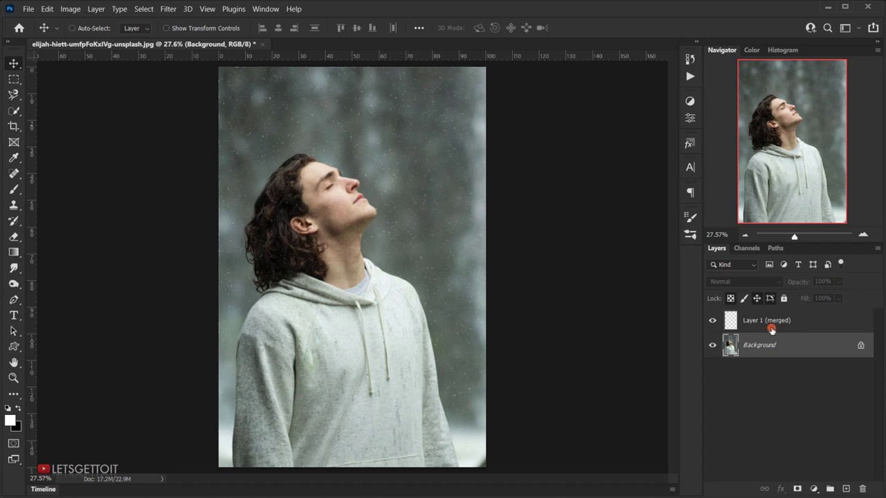
- Rename the merged snow layer above the Background as "Snow Base"
{"action": "double_click", "coordinate": [766, 323]}
{"action": "type", "text": "Snow Ba"}
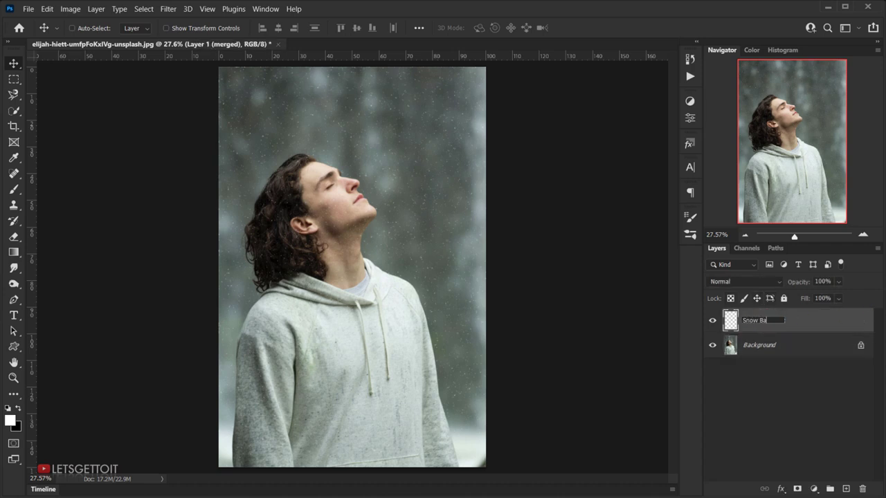
{"action": "type", "text": "se"}
{"action": "key", "text": "Return"}
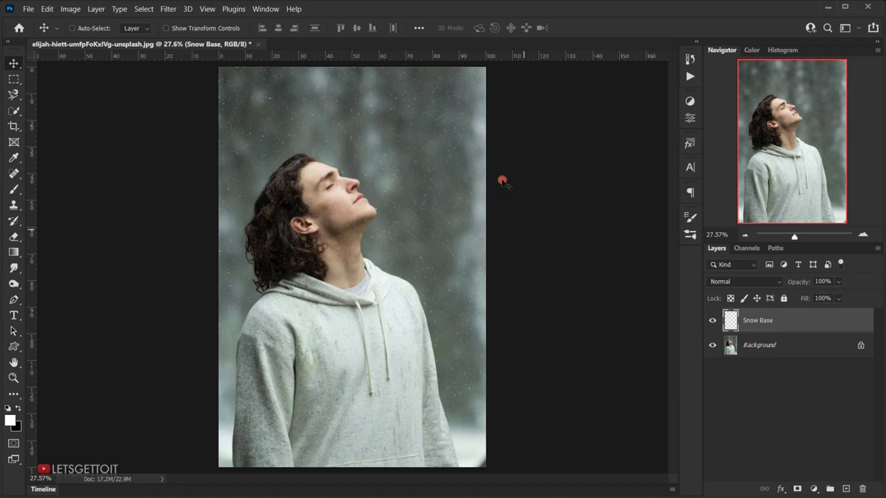
- Soften the Snow Base flakes with a Gaussian Blur of 0.5 pixels radius
{"action": "scroll", "coordinate": [447, 215], "scroll_direction": "up", "scroll_amount": 5}
{"action": "scroll", "coordinate": [381, 209], "scroll_direction": "up", "scroll_amount": 10}
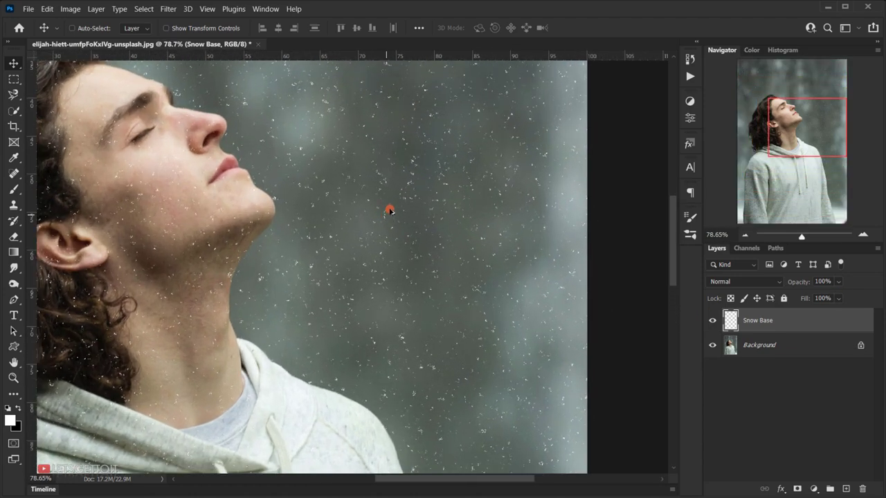
{"action": "scroll", "coordinate": [381, 236], "scroll_direction": "up", "scroll_amount": 3}
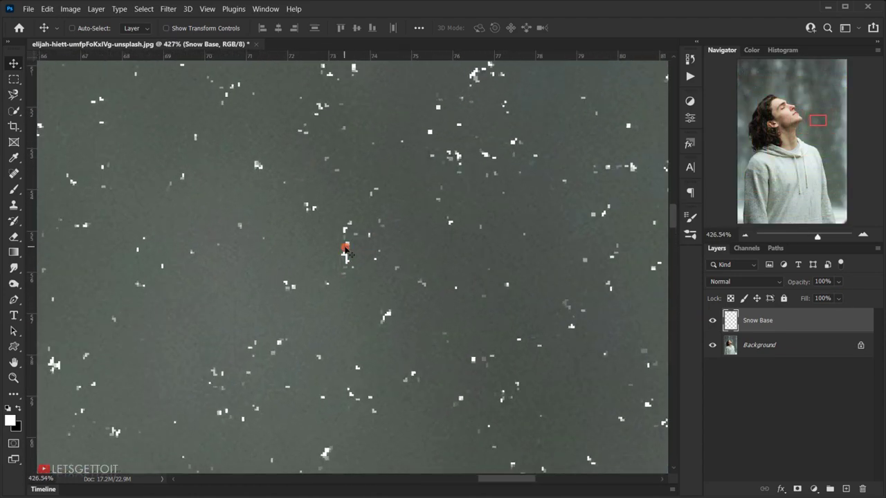
{"action": "scroll", "coordinate": [350, 256], "scroll_direction": "down", "scroll_amount": 18}
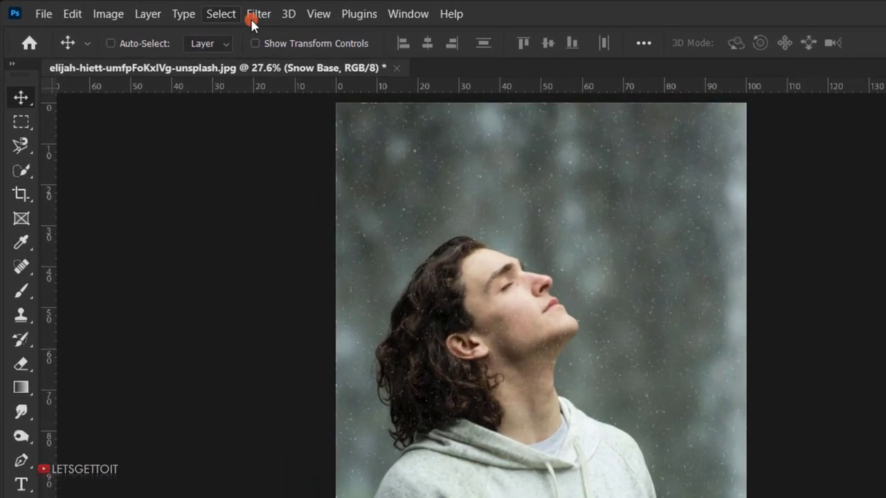
{"action": "left_click", "coordinate": [178, 9]}
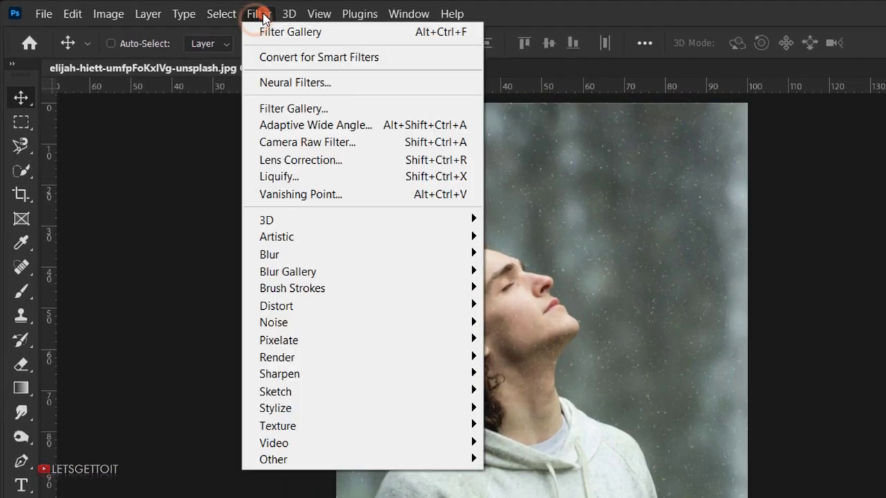
{"action": "mouse_move", "coordinate": [326, 255]}
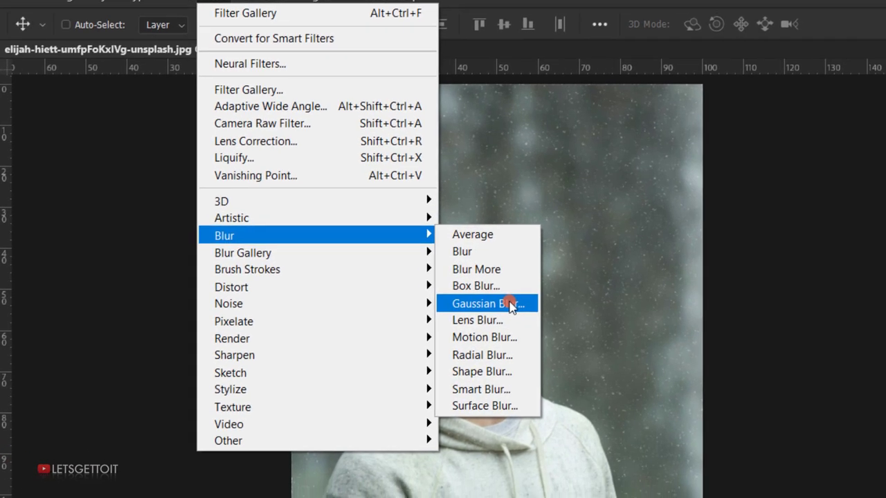
{"action": "left_click", "coordinate": [511, 305]}
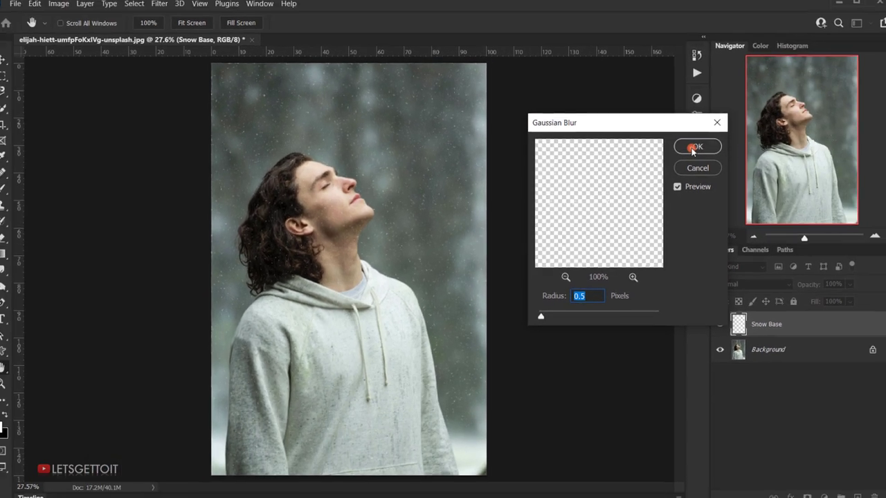
{"action": "left_click", "coordinate": [813, 122]}
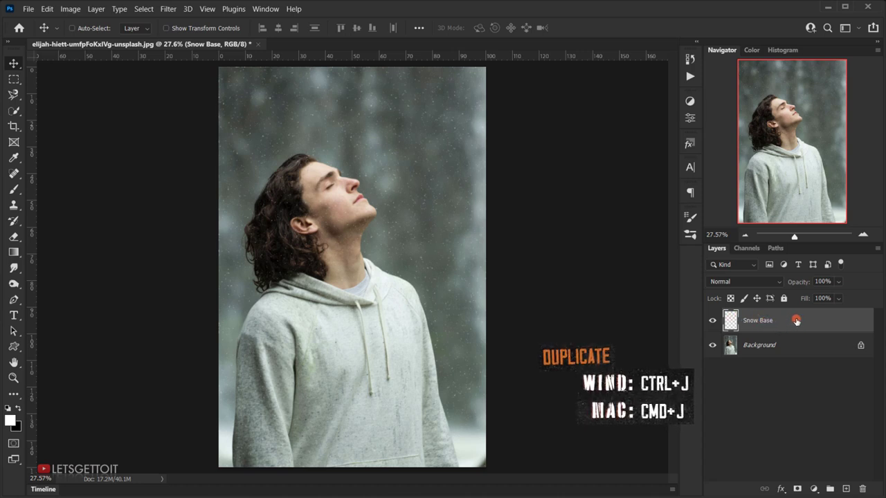
- Duplicate the Snow Base layer and name the copy "Snow 2"
{"action": "key", "text": "ctrl+j"}
{"action": "double_click", "coordinate": [775, 320]}
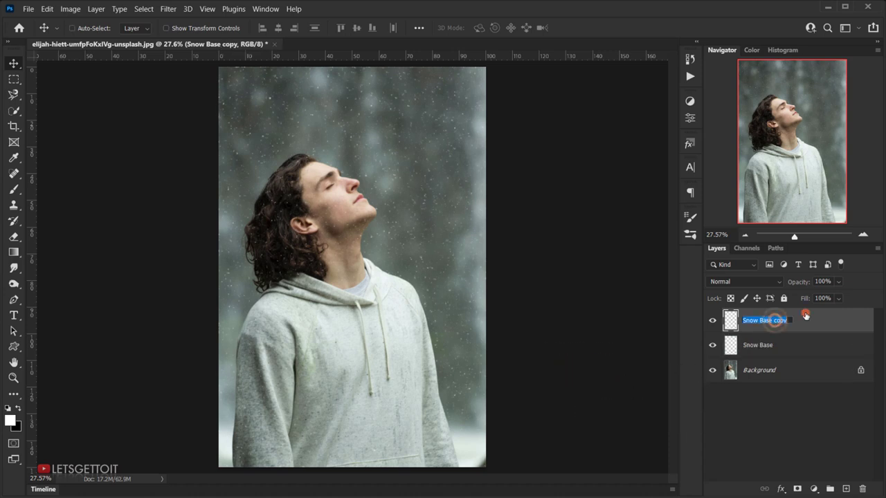
{"action": "type", "text": "Snow"}
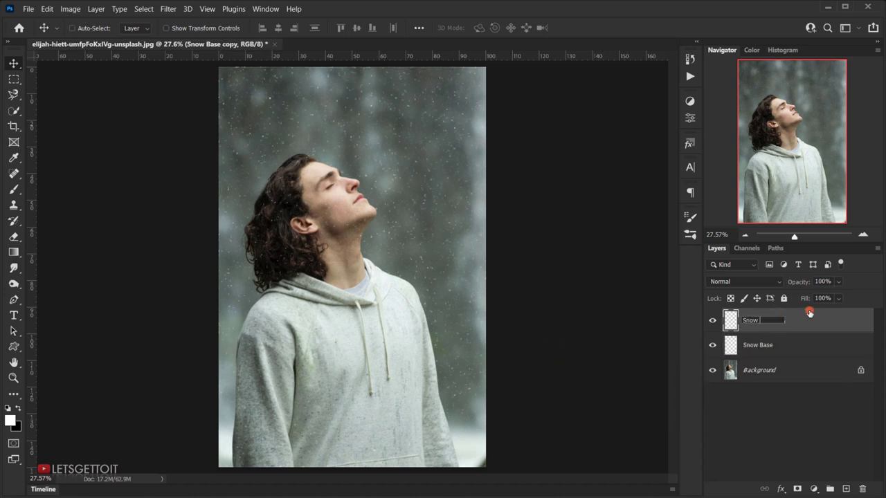
{"action": "type", "text": " 2"}
{"action": "key", "text": "Return"}
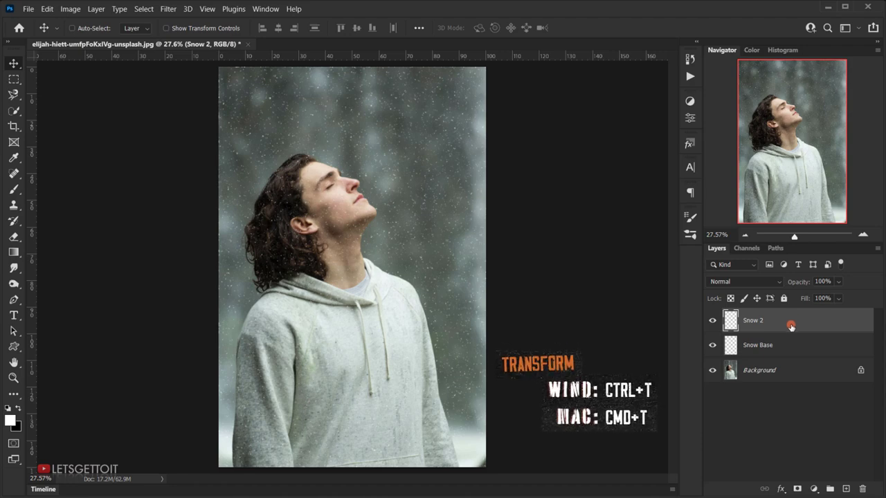
- Scale the Snow 2 layer to 300% with linked width and height, and compare the image with the layer hidden and shown
{"action": "key", "text": "ctrl+t"}
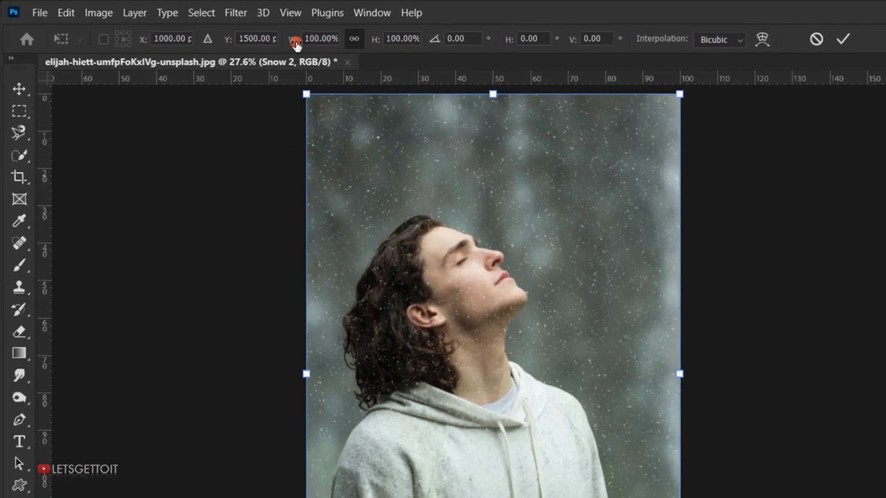
{"action": "left_click", "coordinate": [355, 40]}
{"action": "left_click", "coordinate": [394, 40]}
{"action": "left_click", "coordinate": [401, 38]}
{"action": "double_click", "coordinate": [402, 39]}
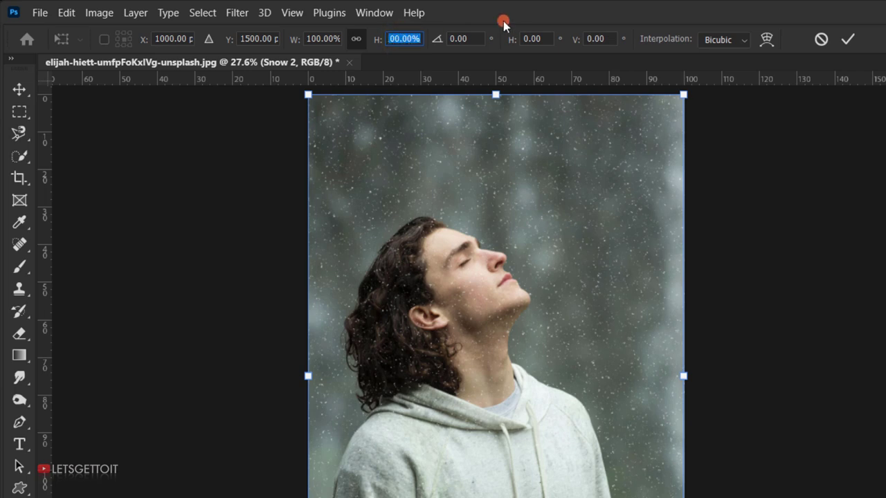
{"action": "type", "text": "300"}
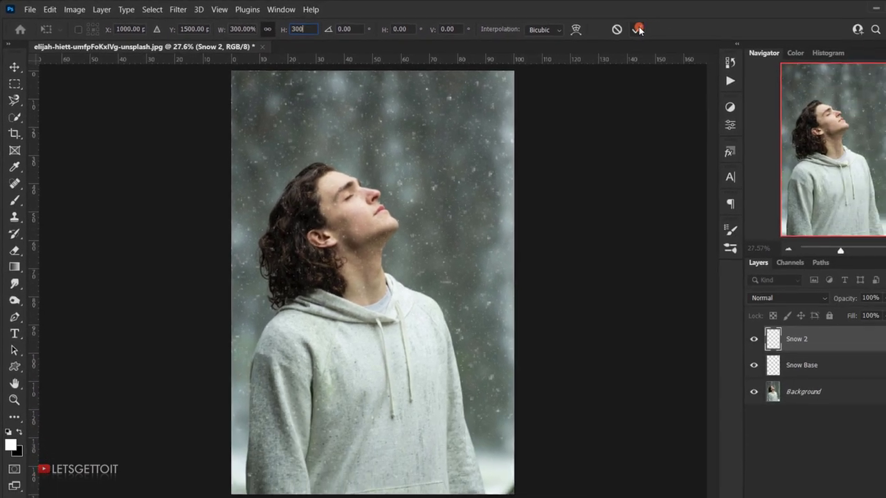
{"action": "left_click", "coordinate": [639, 29]}
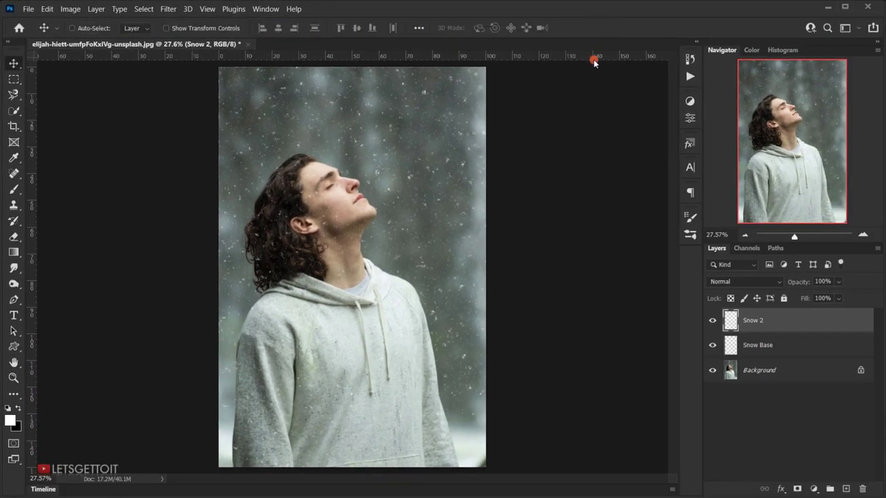
{"action": "left_click", "coordinate": [713, 320]}
{"action": "left_click", "coordinate": [713, 320]}
{"action": "left_click", "coordinate": [713, 320]}
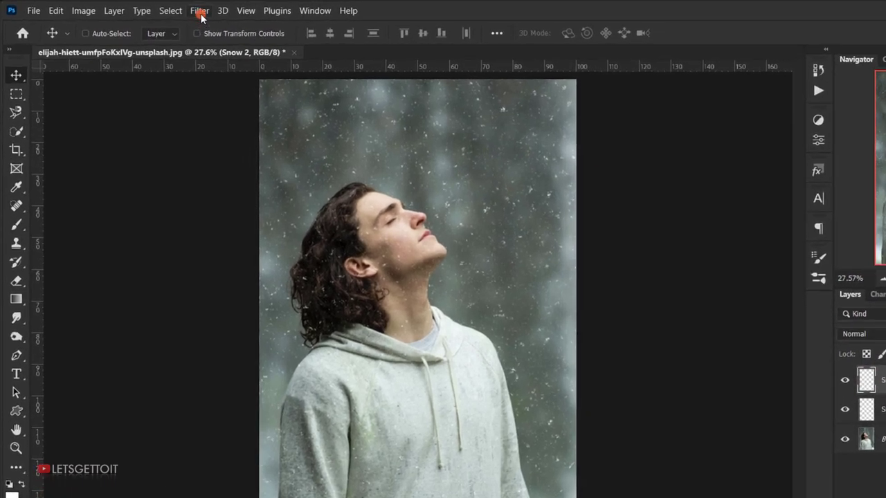
- Sharpen the Snow 2 layer with Unsharp Mask at amount 500%, radius 0.8 pixels and threshold 0
{"action": "left_click", "coordinate": [168, 8]}
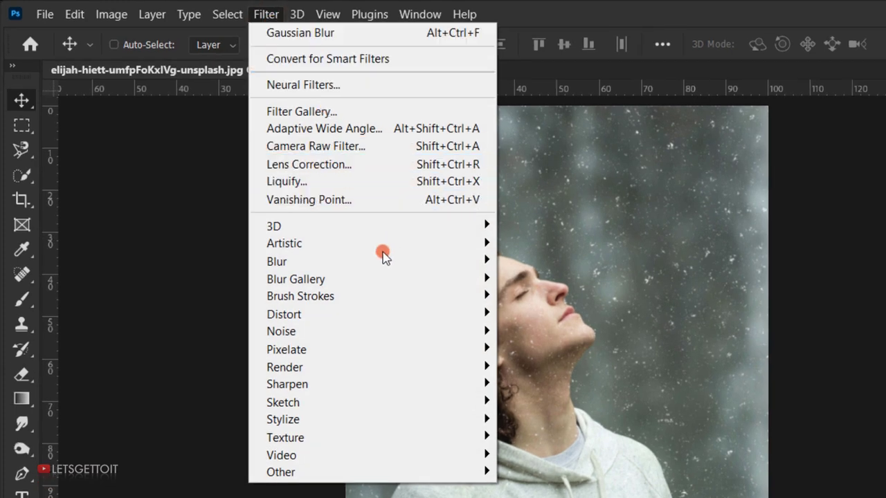
{"action": "mouse_move", "coordinate": [465, 388]}
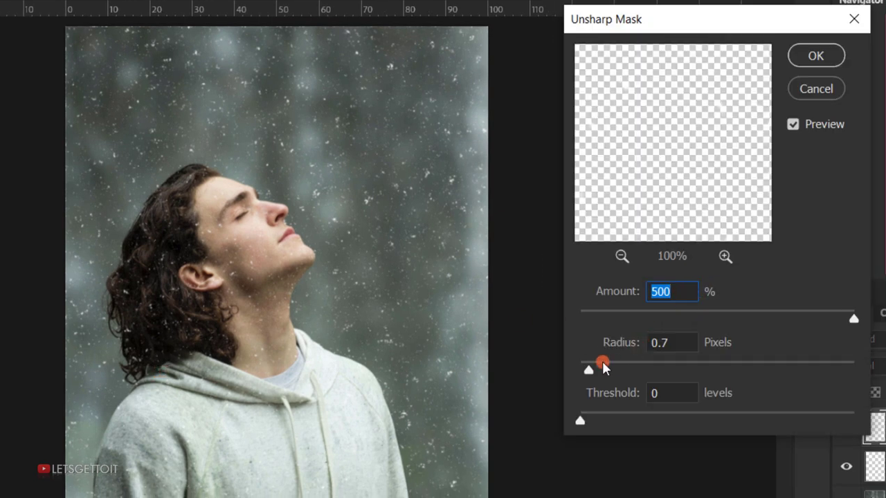
{"action": "left_click_drag", "start_coordinate": [590, 371], "coordinate": [592, 371]}
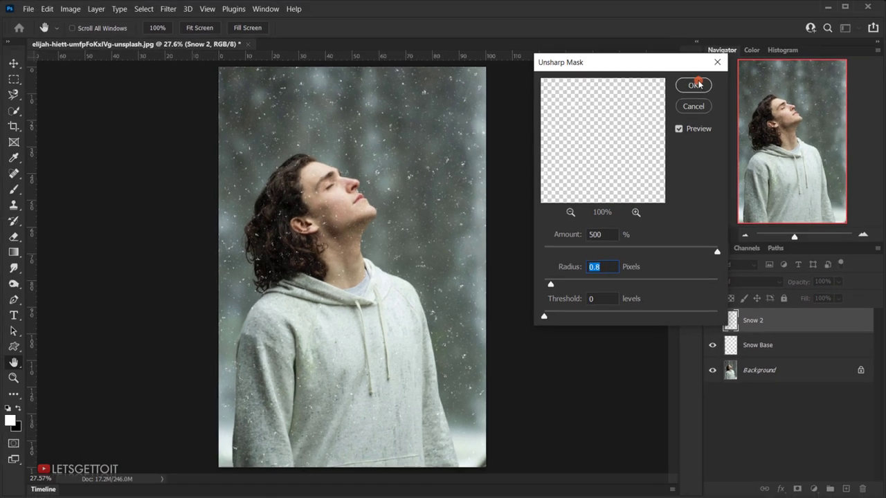
{"action": "left_click", "coordinate": [813, 57]}
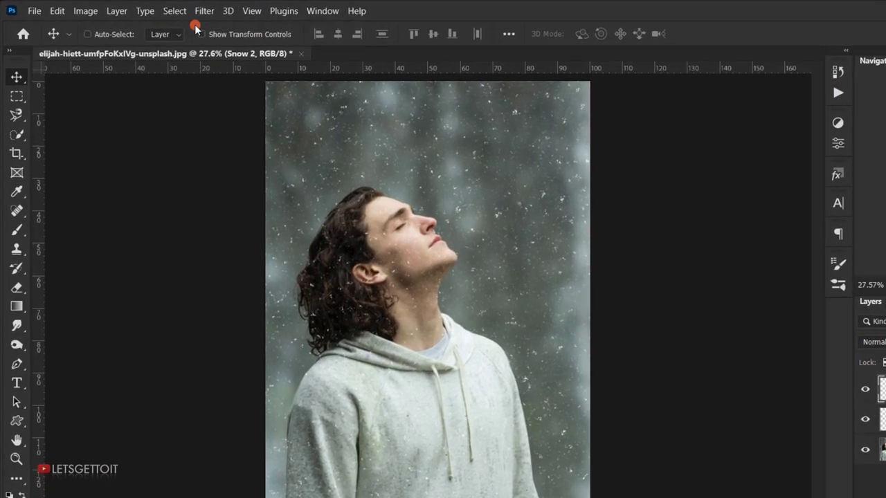
- Distort Snow 2 with a Triangle Wave: 20 generators, wavelength 230 to 231, amplitude 1 to 3, scale 100%, Repeat Edge Pixels
{"action": "left_click", "coordinate": [168, 8]}
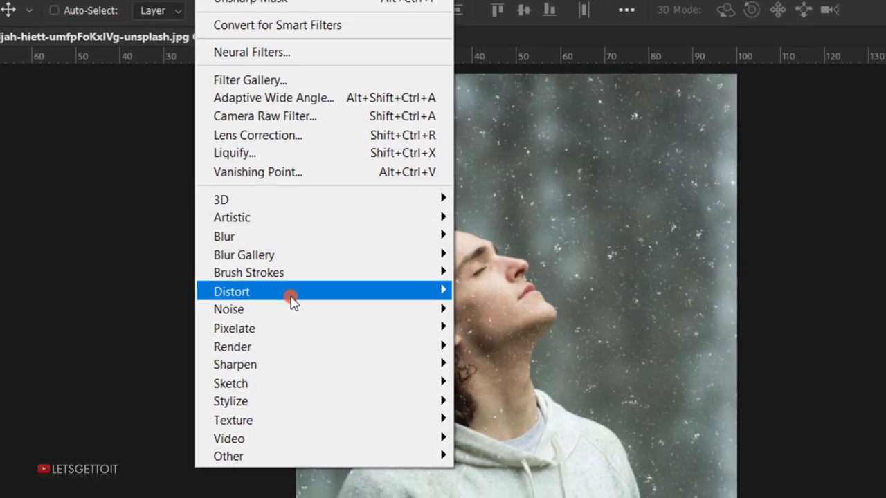
{"action": "mouse_move", "coordinate": [312, 309]}
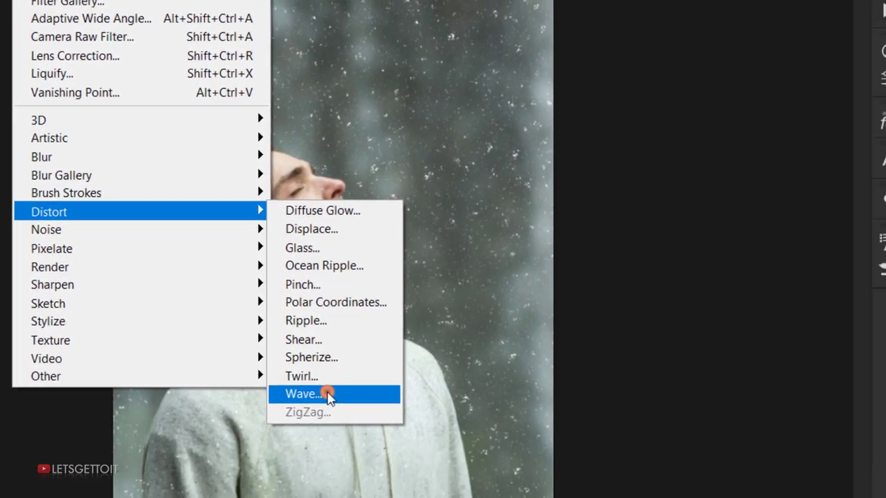
{"action": "left_click", "coordinate": [411, 443]}
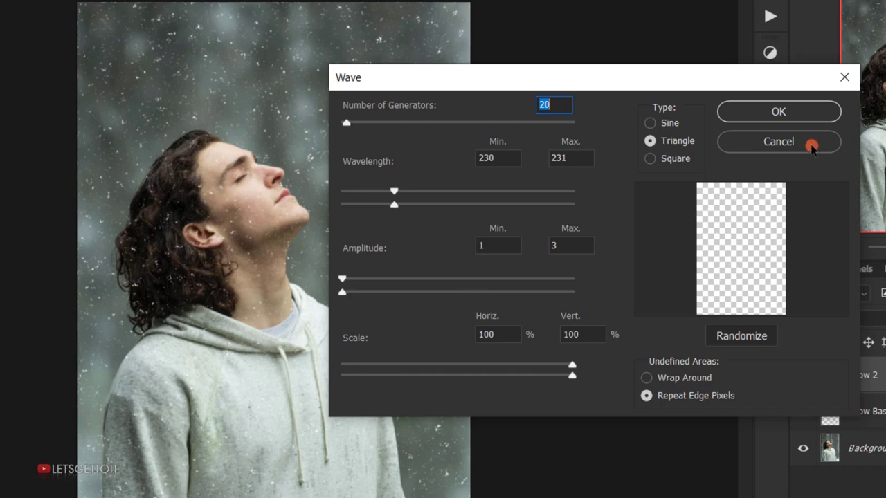
{"action": "left_click", "coordinate": [779, 112]}
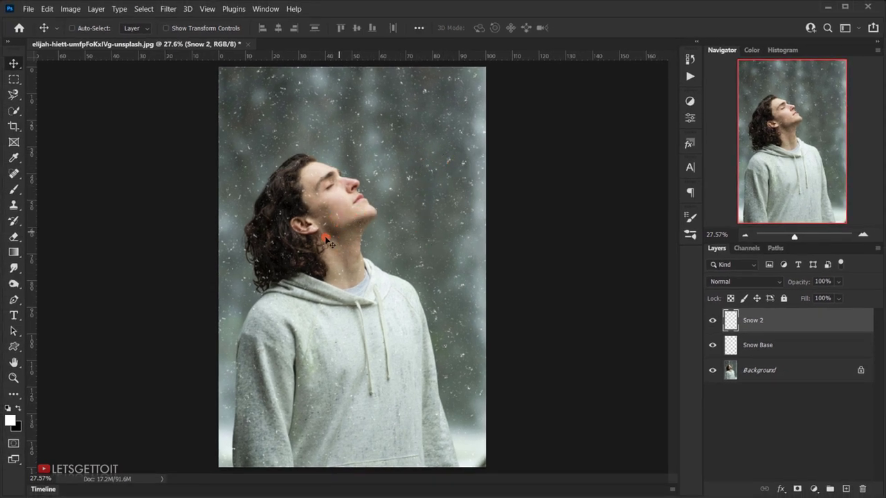
{"action": "left_click", "coordinate": [714, 321]}
{"action": "left_click", "coordinate": [714, 321]}
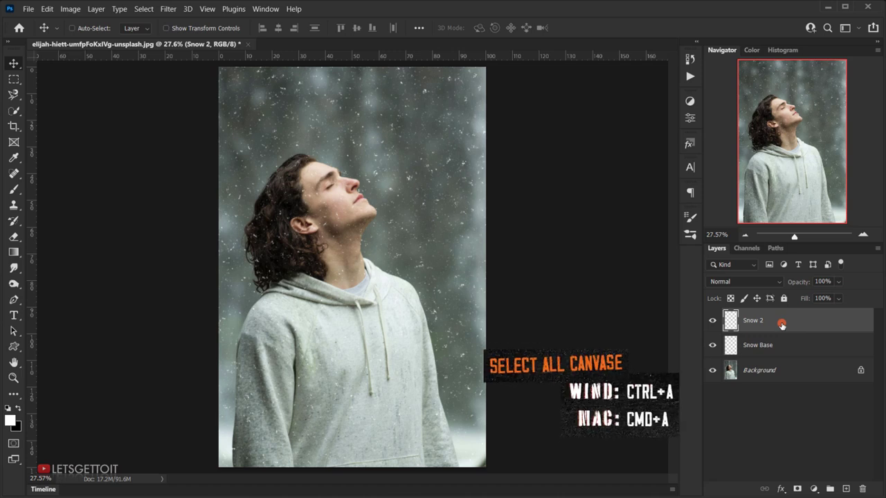
- Select the whole canvas, duplicate the selected area of Snow 2 to a new layer and name it "Snow 3"
{"action": "key", "text": "ctrl+a"}
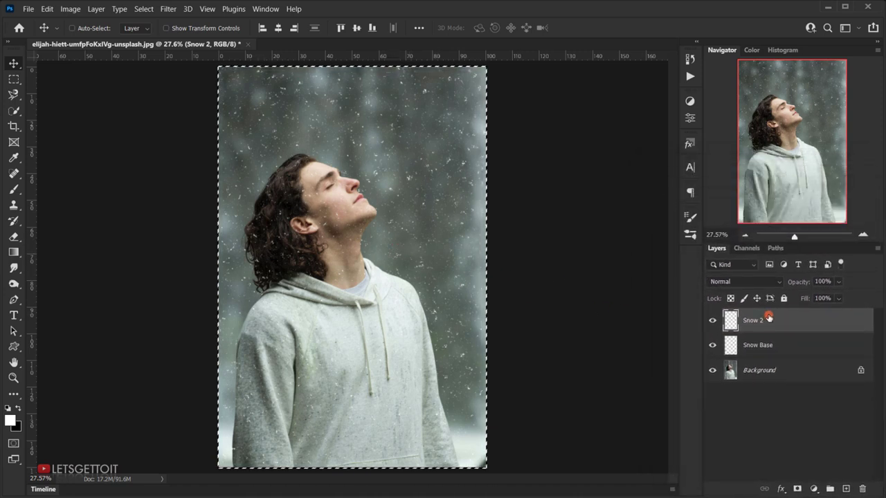
{"action": "key", "text": "ctrl+c"}
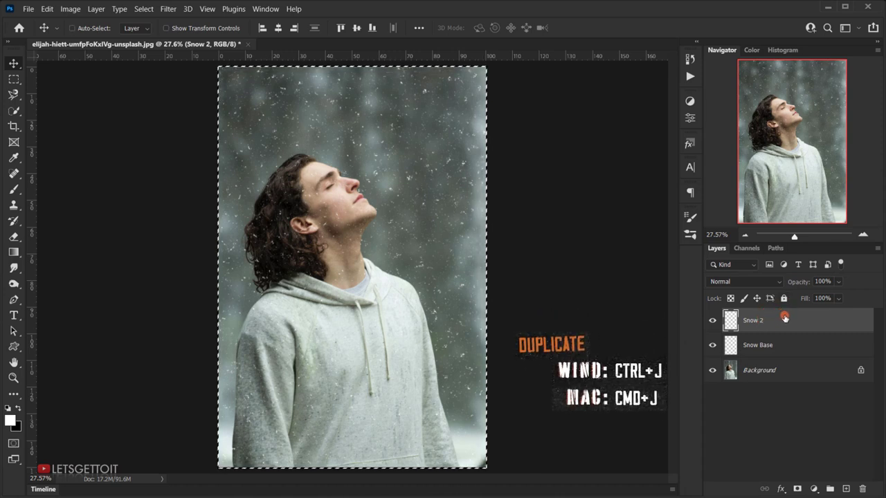
{"action": "key", "text": "ctrl+j"}
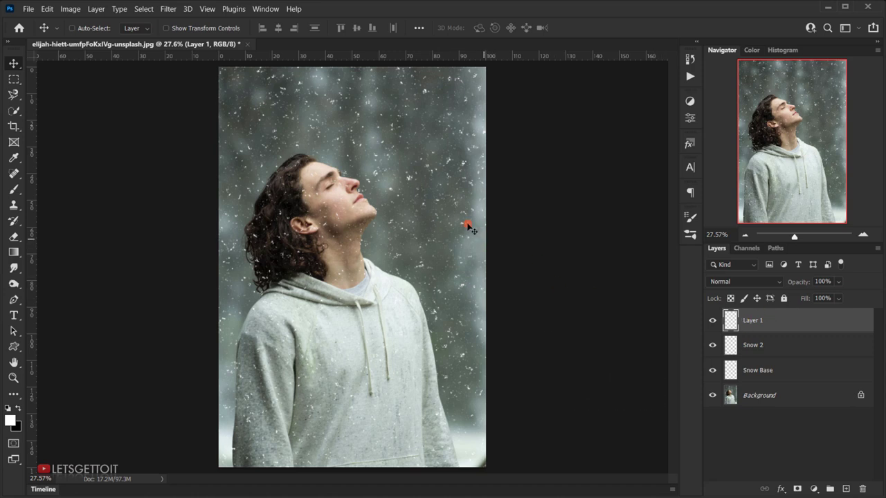
{"action": "double_click", "coordinate": [756, 321]}
{"action": "key", "text": "Return"}
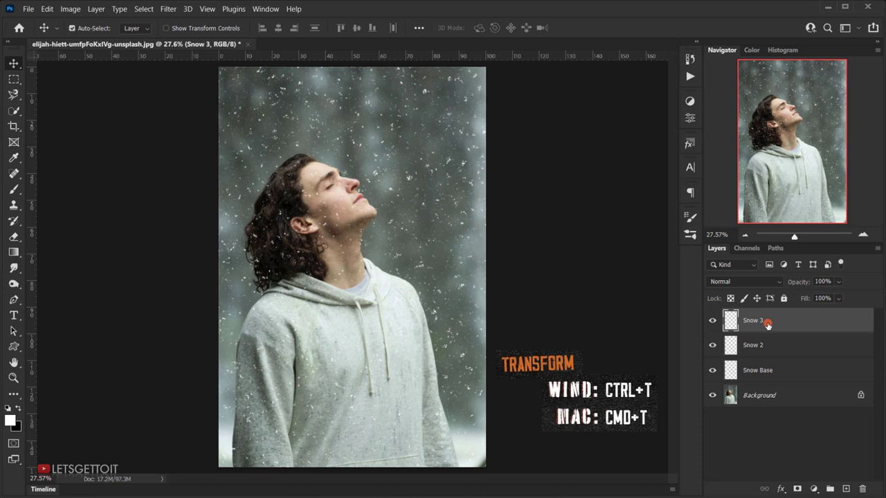
- Scale the Snow 3 layer to 300% in both width and height
{"action": "key", "text": "ctrl+t"}
{"action": "left_click", "coordinate": [284, 28]}
{"action": "type", "text": "300"}
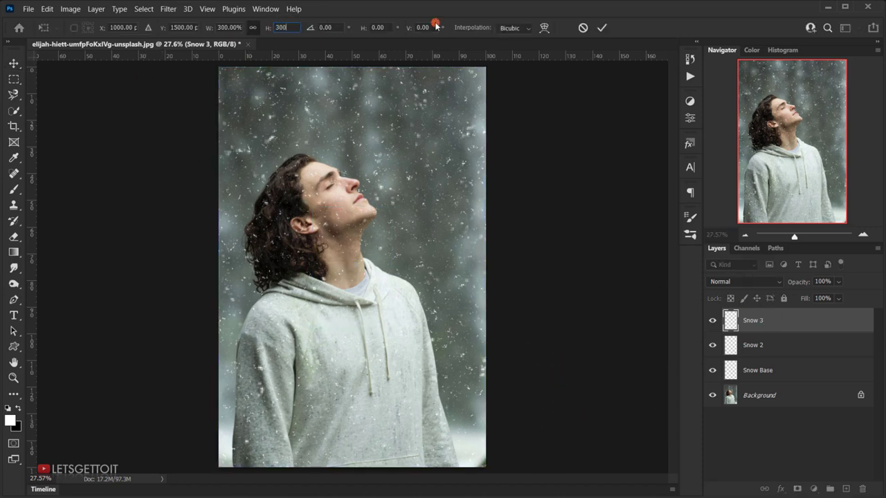
{"action": "left_click", "coordinate": [601, 28]}
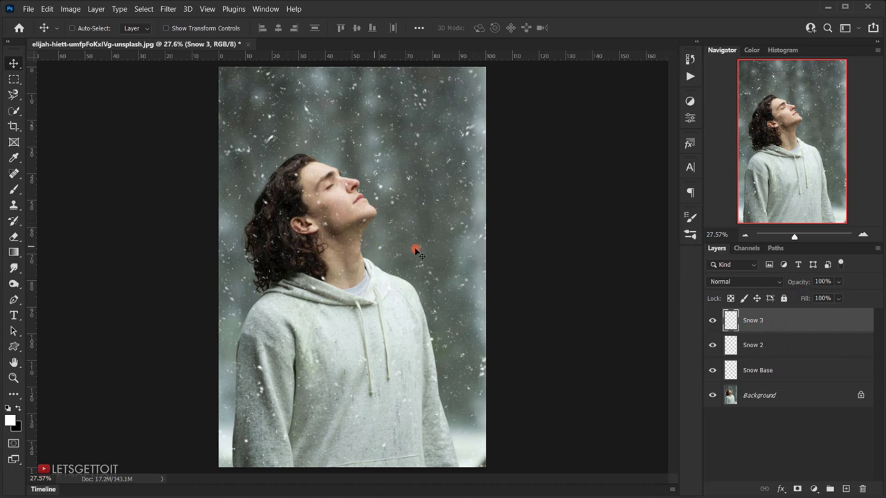
- Distort Snow 3 with a Triangle Wave: 20 generators, wavelength 230 to 231, amplitude 1 to 3, scale 100%, Repeat Edge Pixels
{"action": "left_click", "coordinate": [168, 10]}
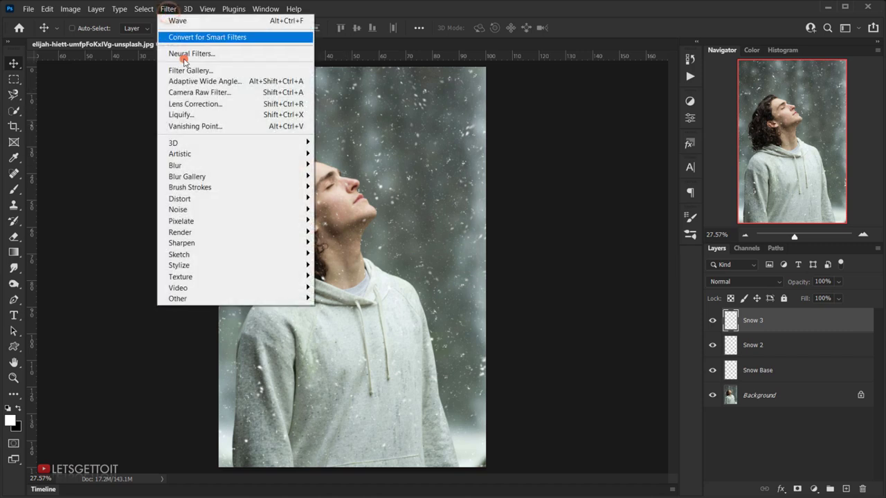
{"action": "mouse_move", "coordinate": [232, 203]}
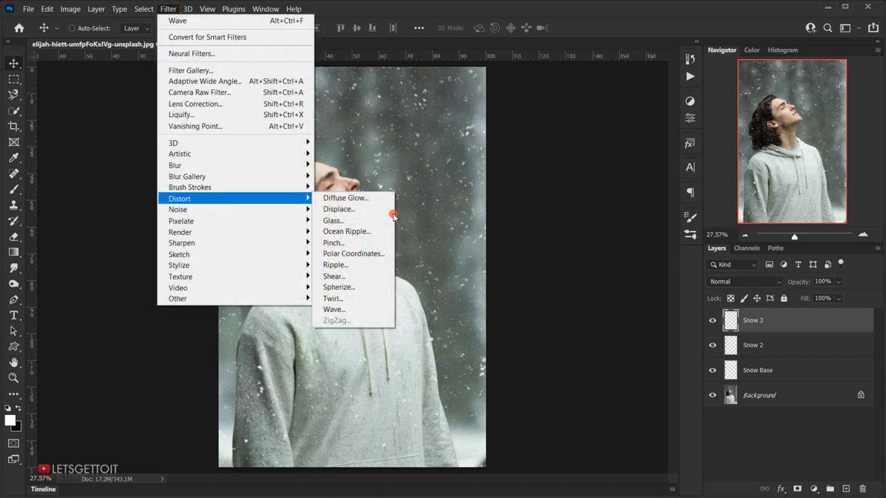
{"action": "left_click", "coordinate": [334, 310]}
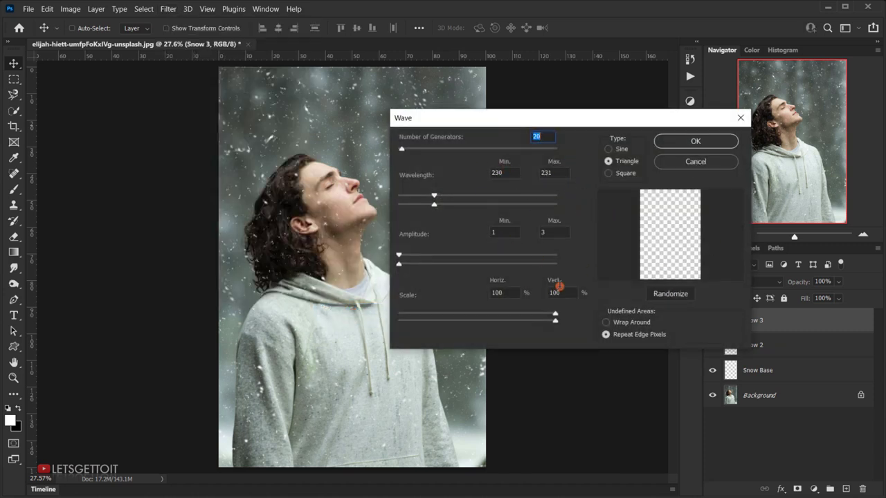
{"action": "left_click", "coordinate": [698, 141]}
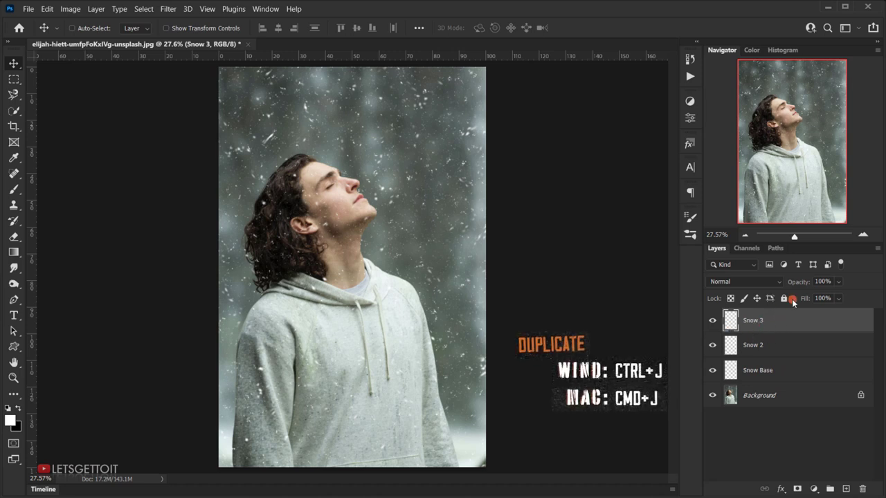
- Duplicate the Snow 3 layer and name the copy "Snow 4"
{"action": "key", "text": "ctrl+j"}
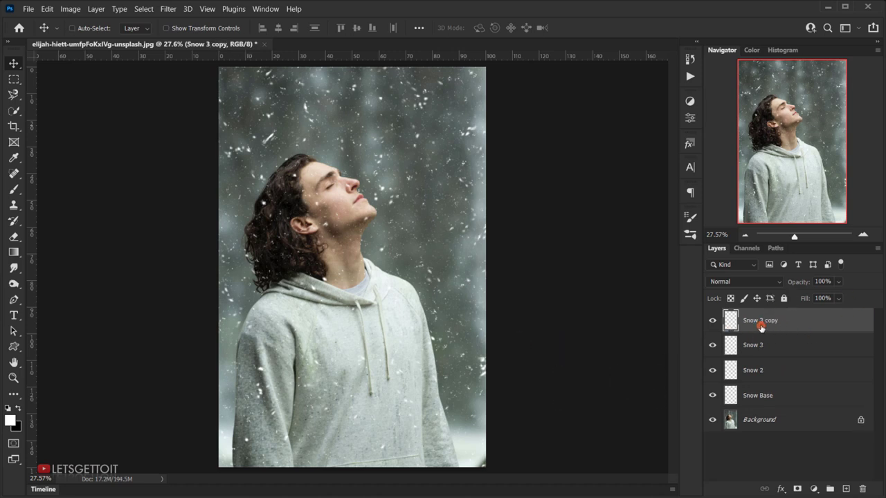
{"action": "double_click", "coordinate": [761, 321]}
{"action": "type", "text": "Snow 4"}
{"action": "key", "text": "Return"}
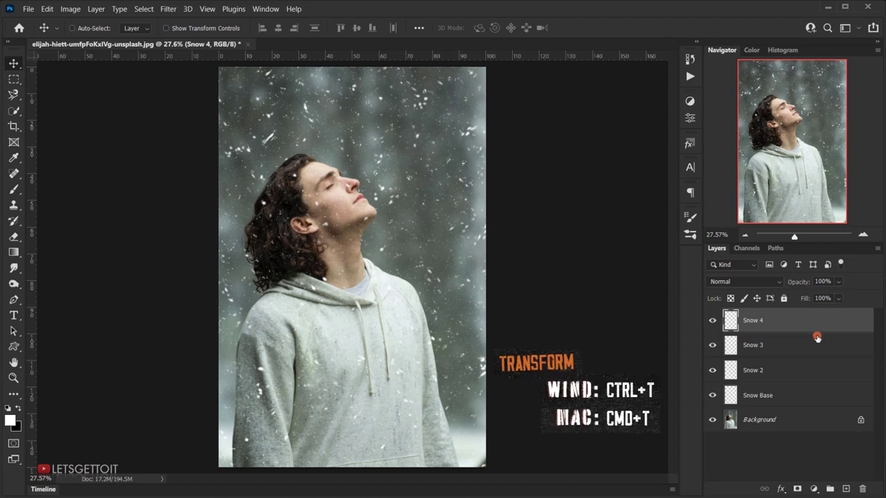
- Scale the Snow 4 layer to -200% in both width and height, and compare the image with and without it
{"action": "key", "text": "ctrl+t"}
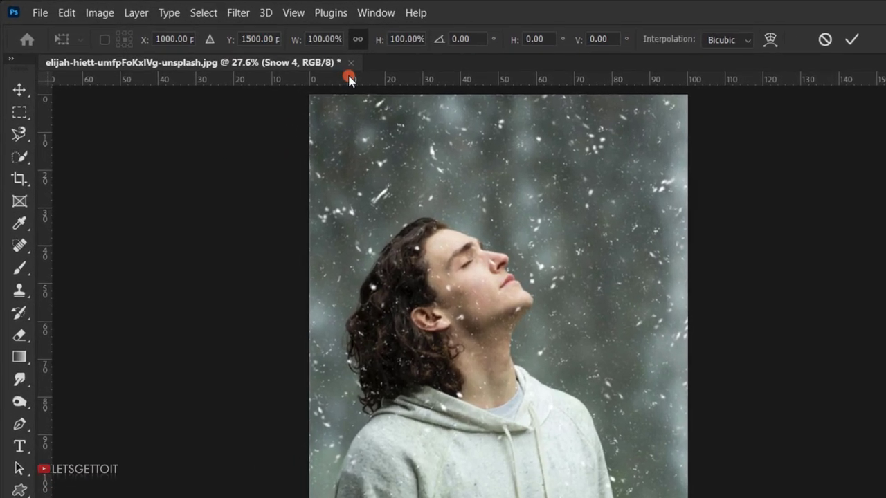
{"action": "left_click", "coordinate": [229, 27]}
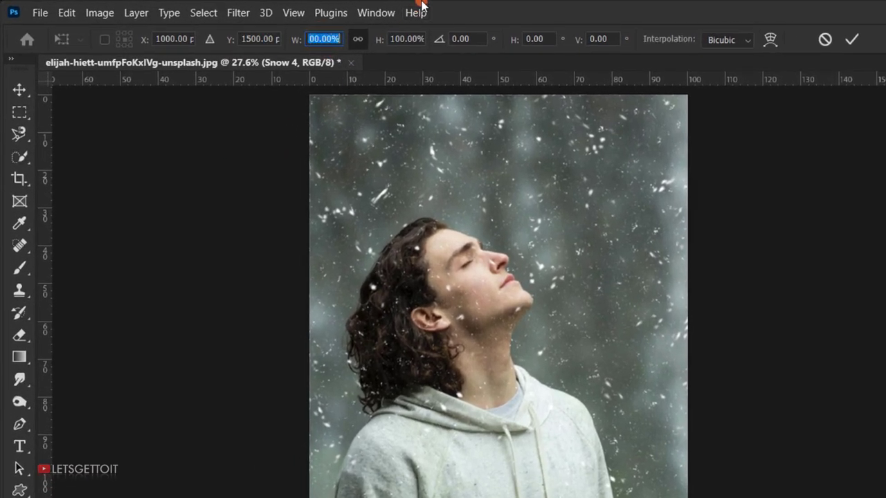
{"action": "type", "text": "-200"}
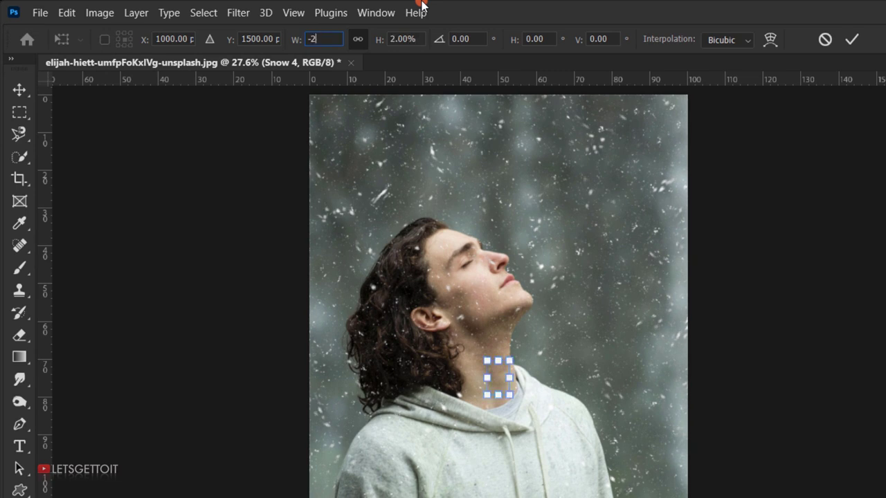
{"action": "left_click", "coordinate": [394, 39]}
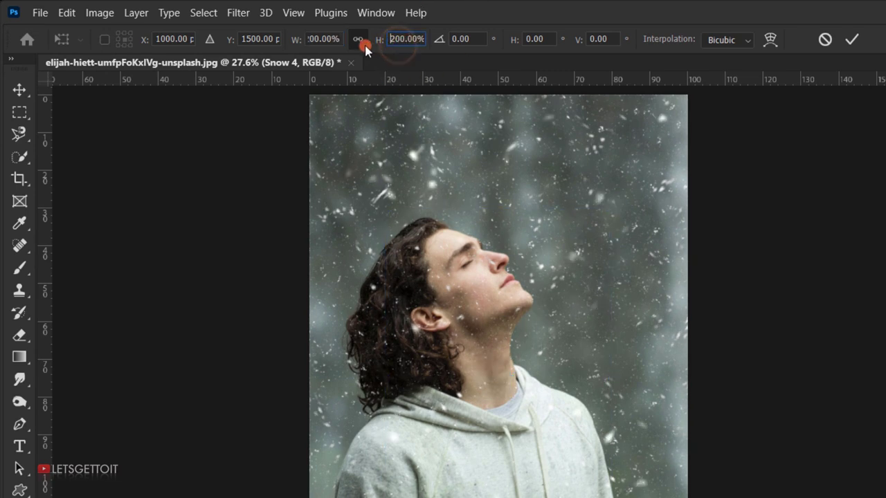
{"action": "type", "text": "-"}
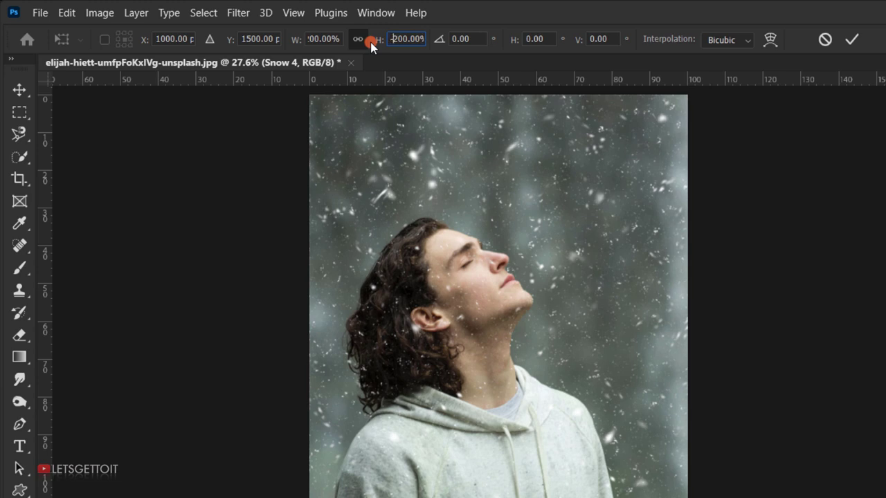
{"action": "key", "text": "Return"}
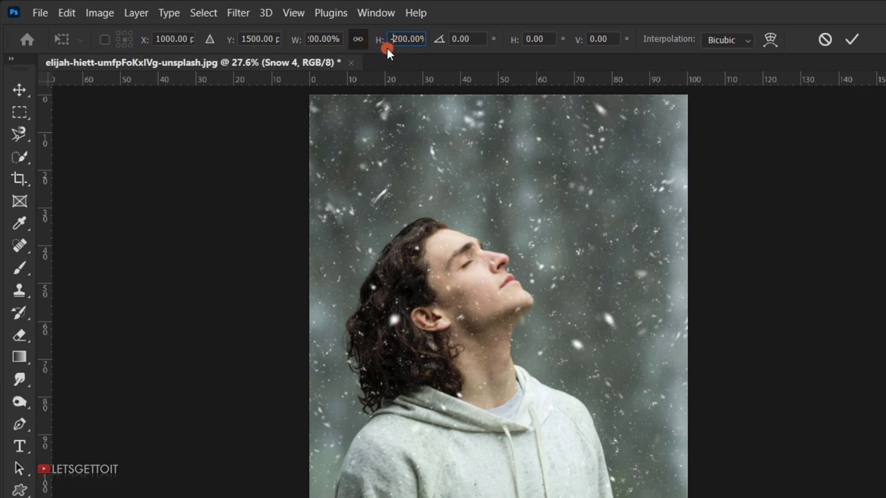
{"action": "left_click", "coordinate": [396, 39]}
{"action": "left_click", "coordinate": [396, 38]}
{"action": "left_click", "coordinate": [320, 39]}
{"action": "type", "text": "-200"}
{"action": "key", "text": "Return"}
{"action": "left_click_drag", "start_coordinate": [407, 40], "coordinate": [371, 40]}
{"action": "left_click", "coordinate": [368, 38]}
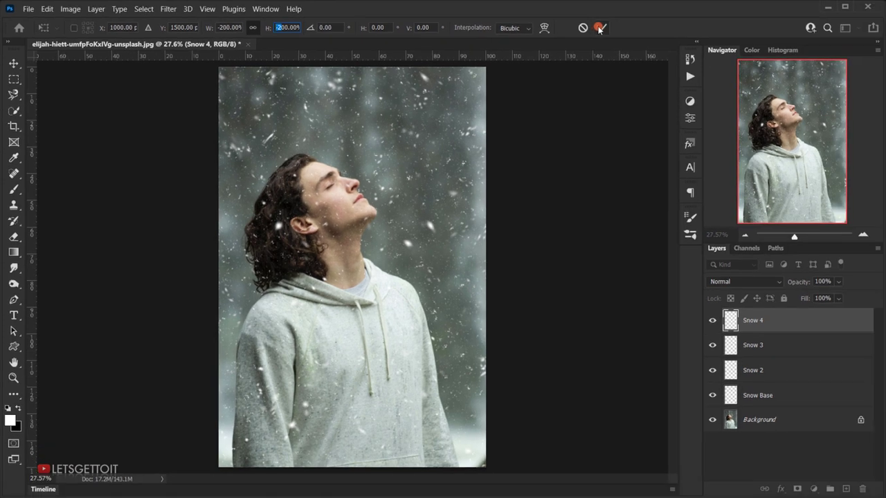
{"action": "left_click_drag", "start_coordinate": [600, 30], "coordinate": [617, 90]}
{"action": "key", "text": "Return"}
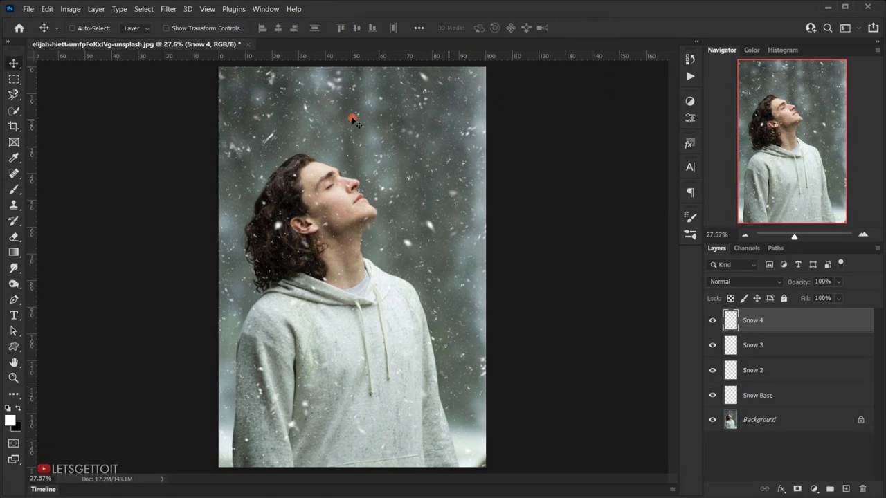
{"action": "left_click", "coordinate": [714, 320]}
{"action": "left_click", "coordinate": [714, 321]}
{"action": "left_click", "coordinate": [714, 321]}
{"action": "left_click", "coordinate": [715, 321]}
- Select the whole canvas, duplicate the selected area of Snow 4 to a new layer and name it "Snow 5"
{"action": "key", "text": "ctrl"}
{"action": "key", "text": "ctrl+a"}
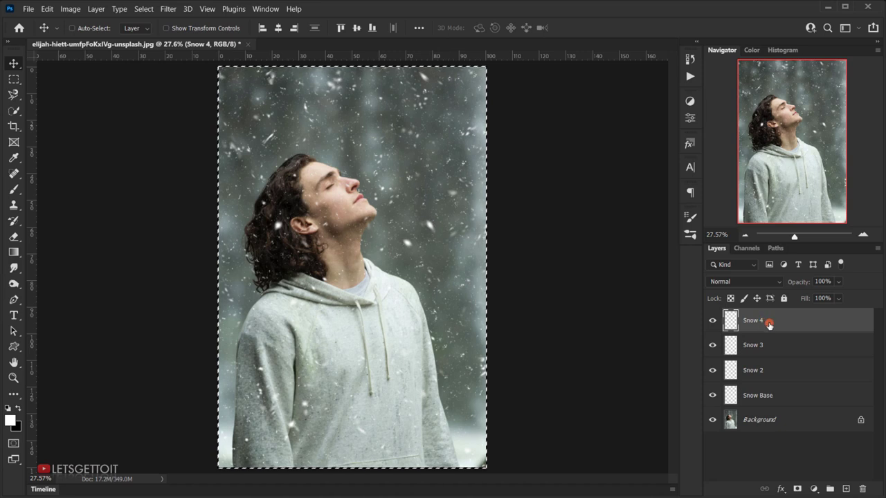
{"action": "key", "text": "ctrl+c"}
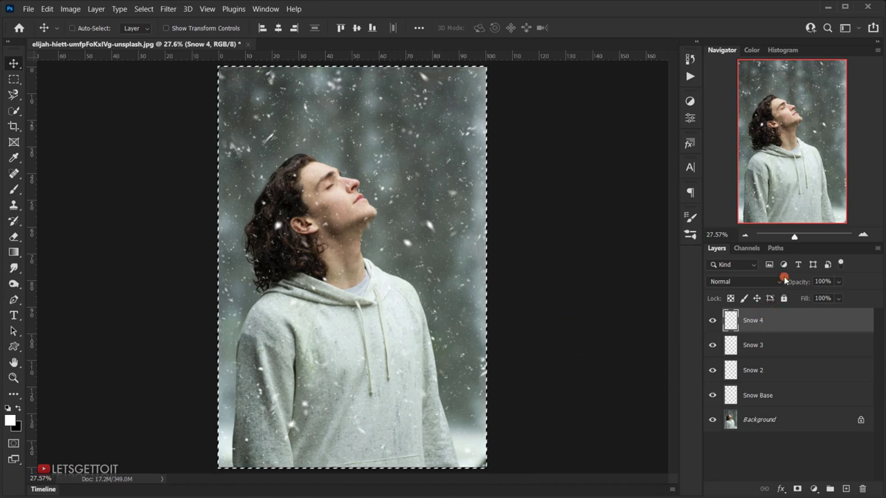
{"action": "key", "text": "ctrl+j"}
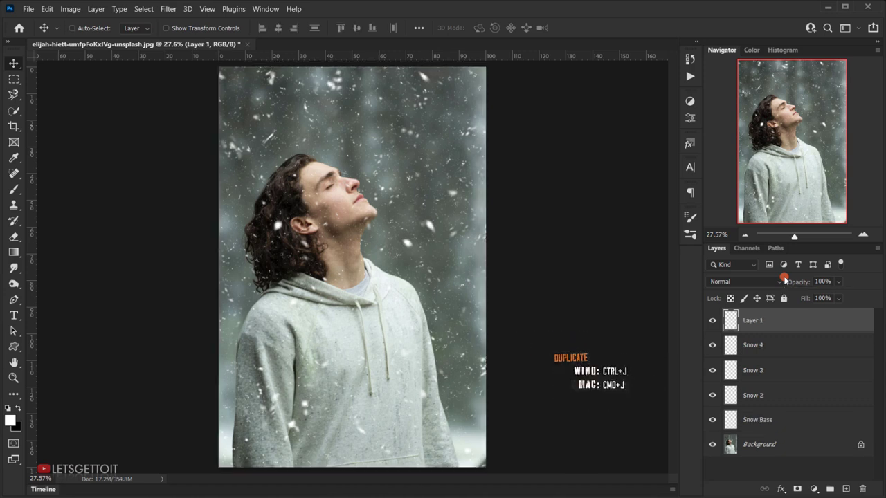
{"action": "double_click", "coordinate": [755, 322]}
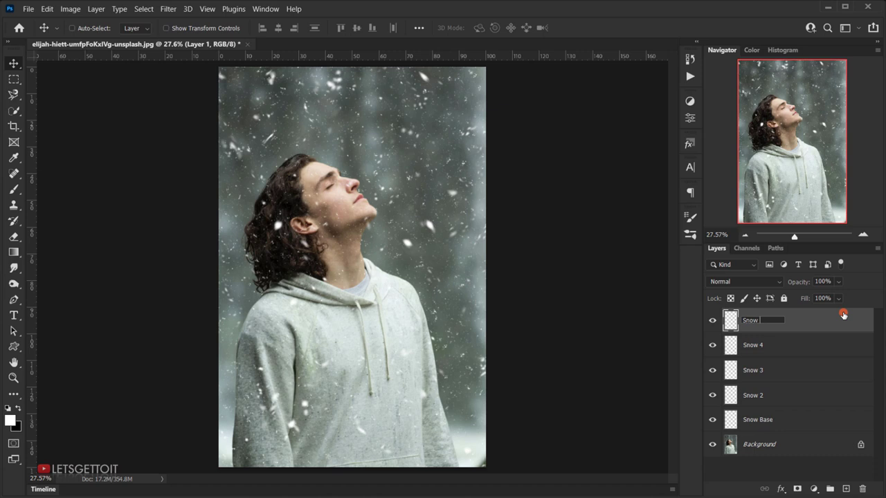
{"action": "key", "text": "Return"}
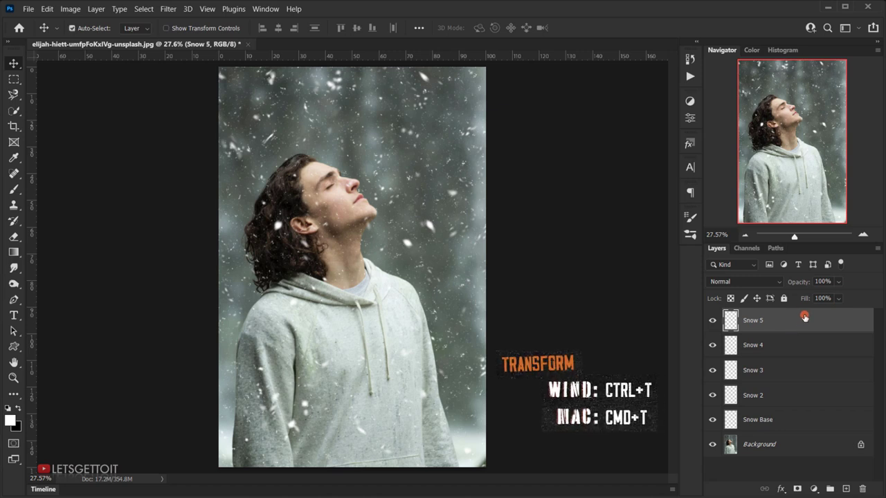
- Scale the Snow 5 layer to 200% in both width and height, and compare the image with and without it
{"action": "key", "text": "ctrl+t"}
{"action": "left_click", "coordinate": [277, 28]}
{"action": "type", "text": "200"}
{"action": "left_click", "coordinate": [488, 7]}
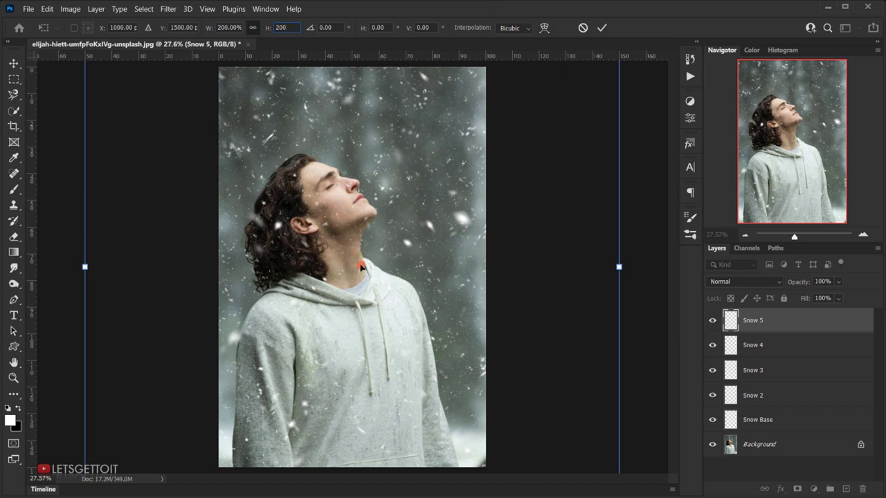
{"action": "left_click", "coordinate": [601, 28]}
{"action": "left_click", "coordinate": [712, 321]}
{"action": "left_click", "coordinate": [712, 320]}
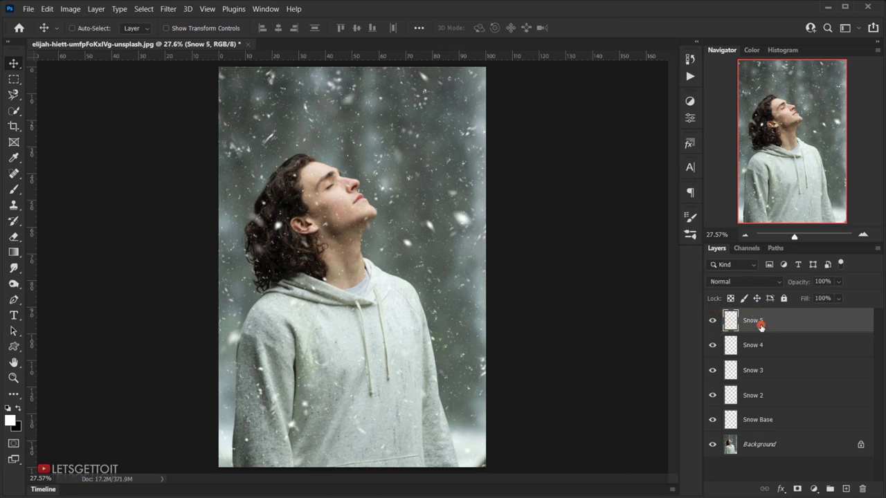
{"action": "left_click", "coordinate": [710, 322]}
{"action": "left_click", "coordinate": [711, 321]}
- Soften the Snow 5 flakes with a Box Blur of radius 3 pixels and check the effect by toggling the layer's visibility
{"action": "left_click", "coordinate": [167, 9]}
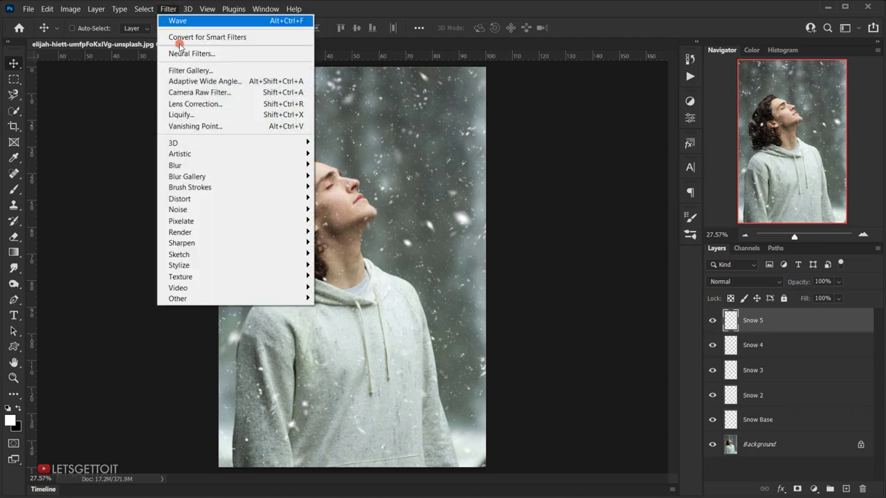
{"action": "mouse_move", "coordinate": [206, 168]}
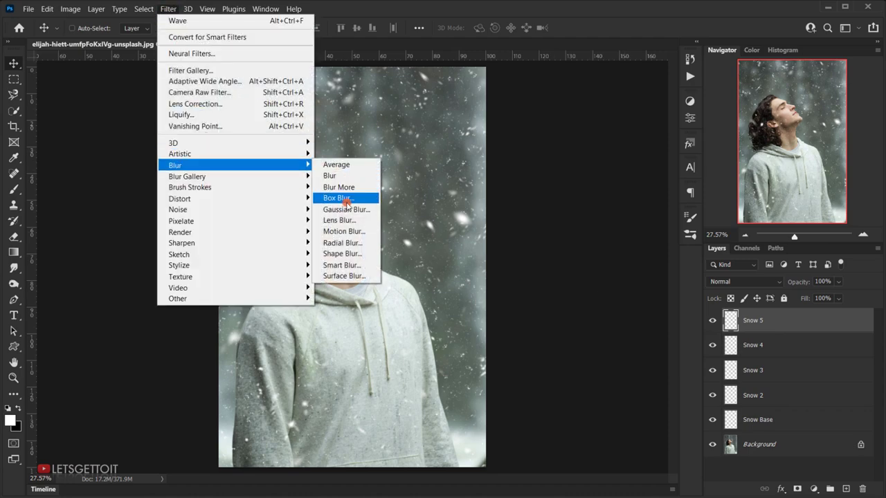
{"action": "left_click", "coordinate": [353, 200]}
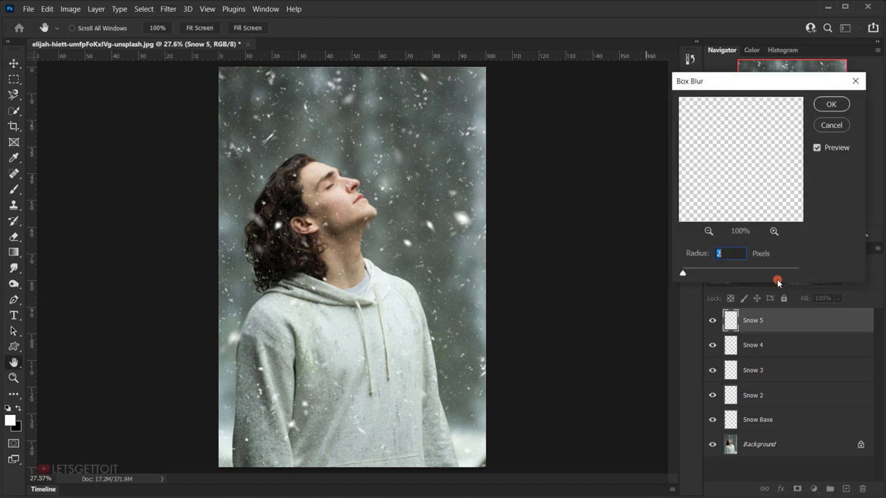
{"action": "left_click", "coordinate": [736, 233]}
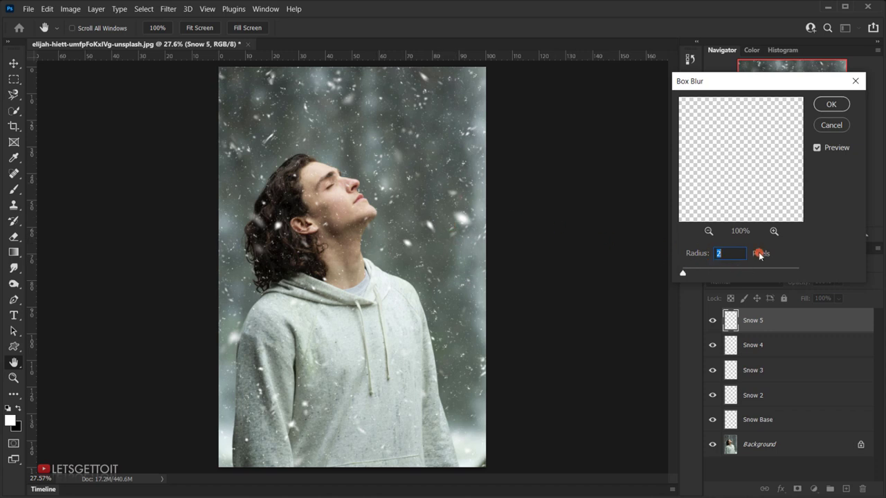
{"action": "mouse_move", "coordinate": [683, 273]}
{"action": "left_mouse_down"}
{"action": "mouse_move", "coordinate": [695, 274]}
{"action": "mouse_move", "coordinate": [685, 277]}
{"action": "left_mouse_up"}
{"action": "left_click", "coordinate": [683, 277]}
{"action": "left_click_drag", "start_coordinate": [683, 276], "coordinate": [680, 275]}
{"action": "left_click", "coordinate": [712, 262]}
{"action": "left_click", "coordinate": [832, 104]}
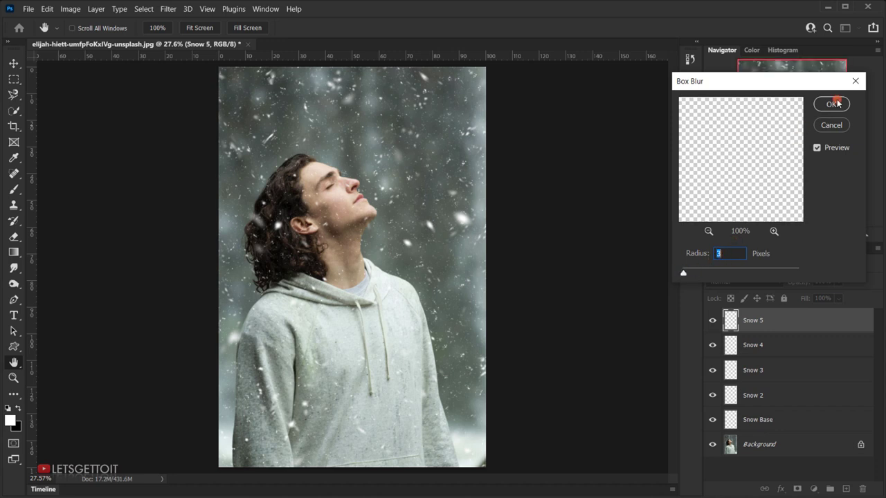
{"action": "left_click", "coordinate": [711, 322]}
{"action": "left_click", "coordinate": [712, 321]}
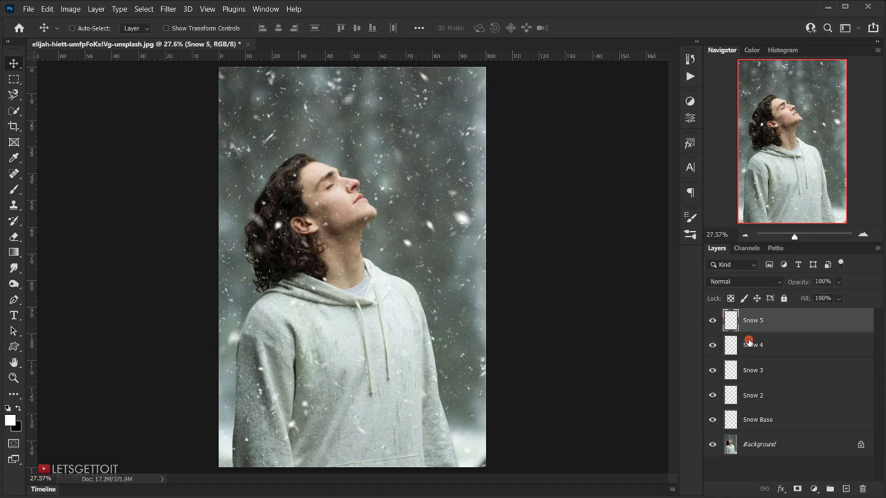
- Sharpen the Snow 4 layer with Unsharp Mask at amount 500%, radius 1.5 pixels and threshold 0, checking the layer's effect
{"action": "left_click", "coordinate": [773, 345]}
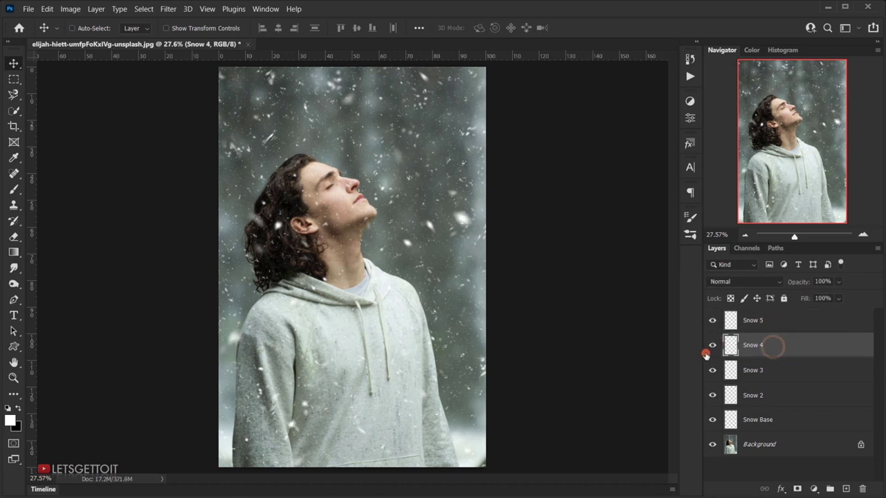
{"action": "left_click", "coordinate": [714, 345]}
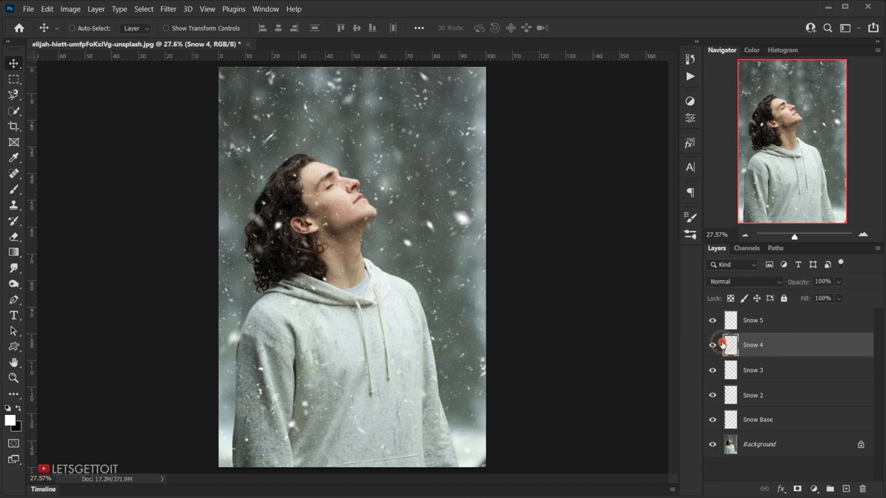
{"action": "left_click", "coordinate": [713, 344]}
{"action": "left_click", "coordinate": [713, 344]}
{"action": "left_click", "coordinate": [746, 346]}
{"action": "left_click", "coordinate": [169, 9]}
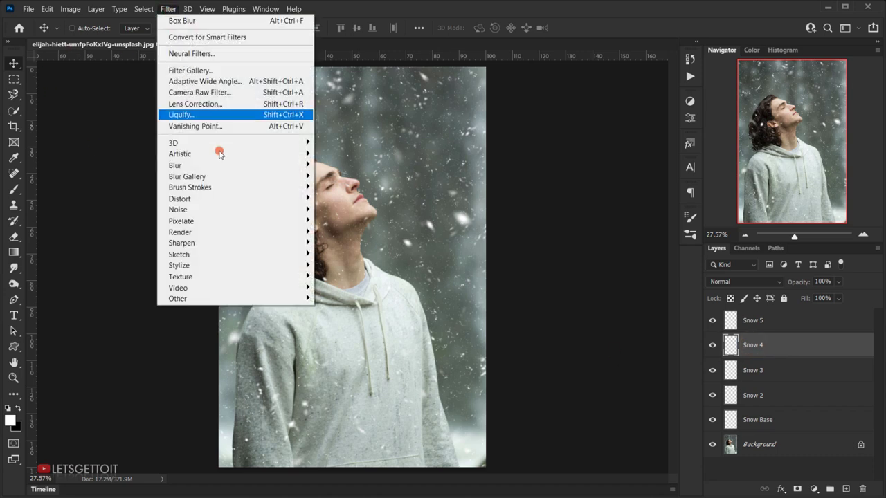
{"action": "mouse_move", "coordinate": [246, 246]}
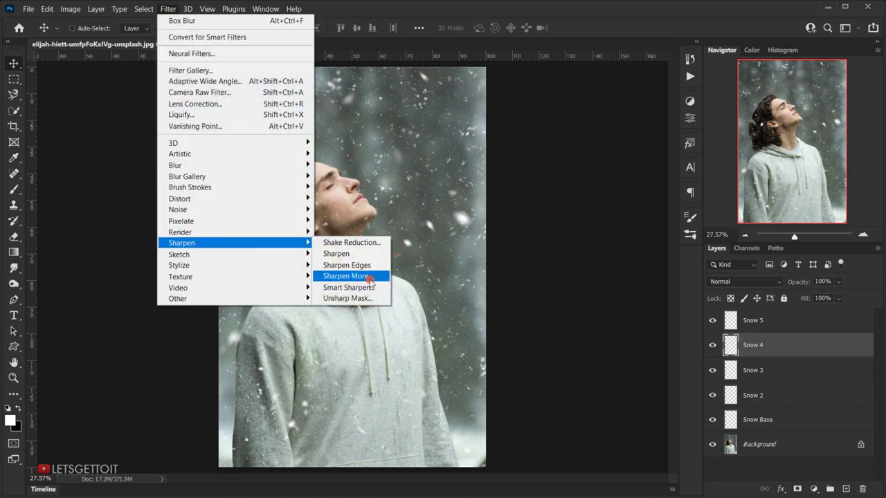
{"action": "left_click", "coordinate": [356, 299]}
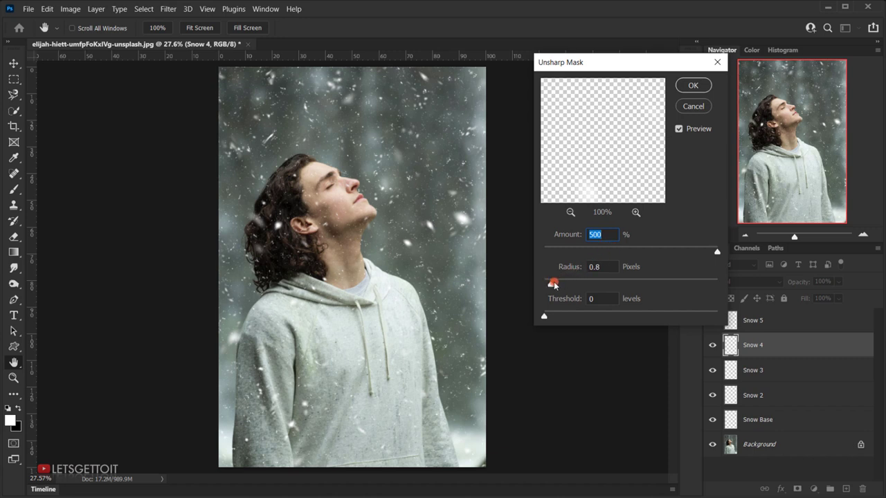
{"action": "left_click_drag", "start_coordinate": [552, 284], "coordinate": [558, 284]}
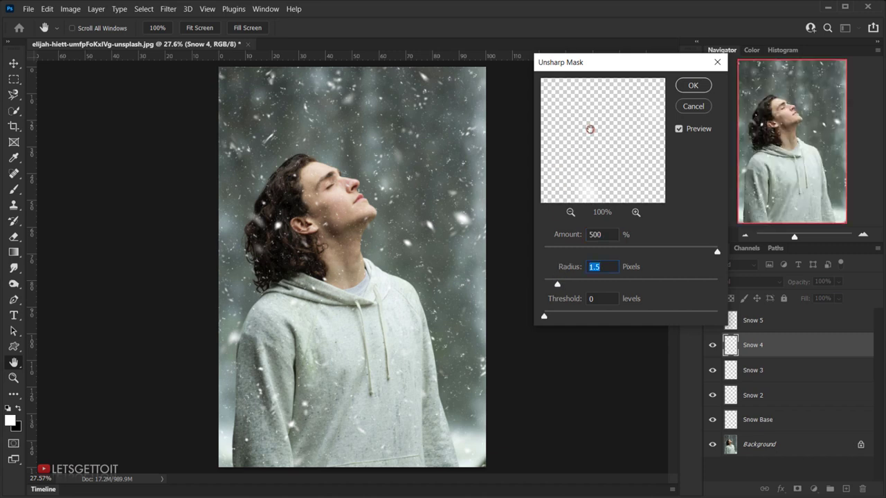
{"action": "left_click", "coordinate": [718, 62]}
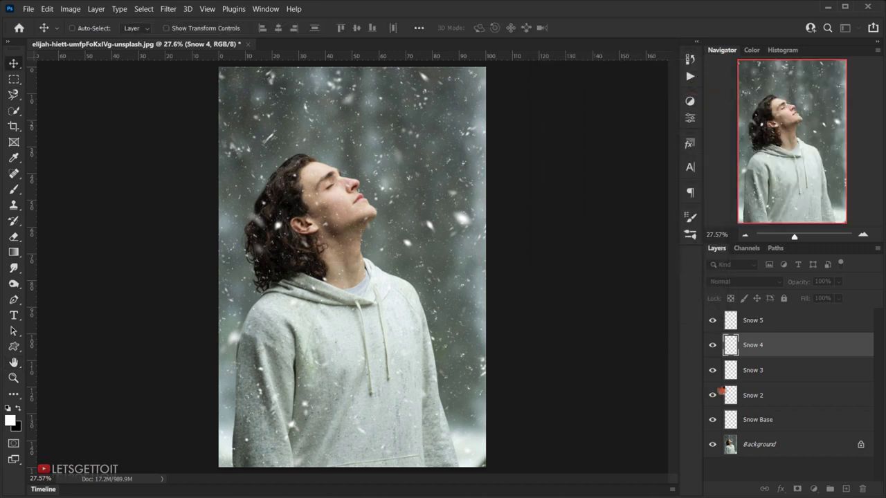
{"action": "left_click", "coordinate": [713, 346]}
{"action": "left_click", "coordinate": [713, 345]}
{"action": "left_click", "coordinate": [713, 346]}
{"action": "left_click", "coordinate": [713, 346]}
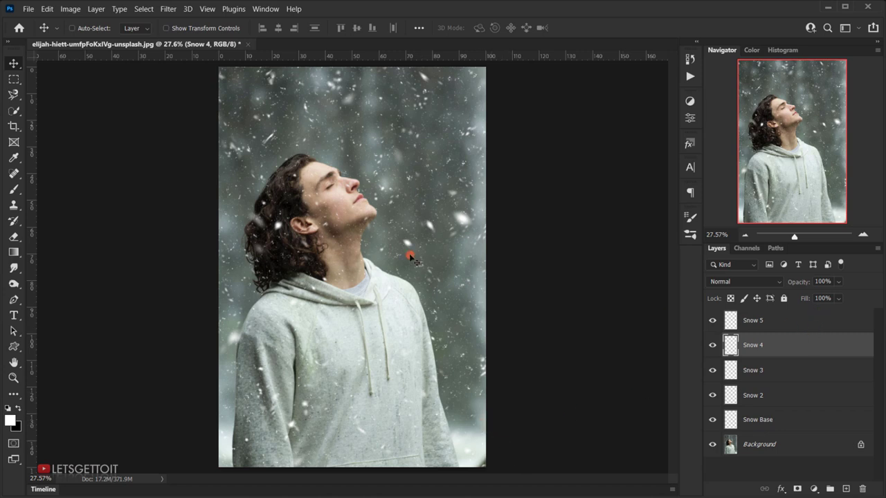
- Check the Snow 4 layer's effect by toggling its visibility and nudge its flakes slightly upward over the portrait
{"action": "left_click", "coordinate": [779, 320]}
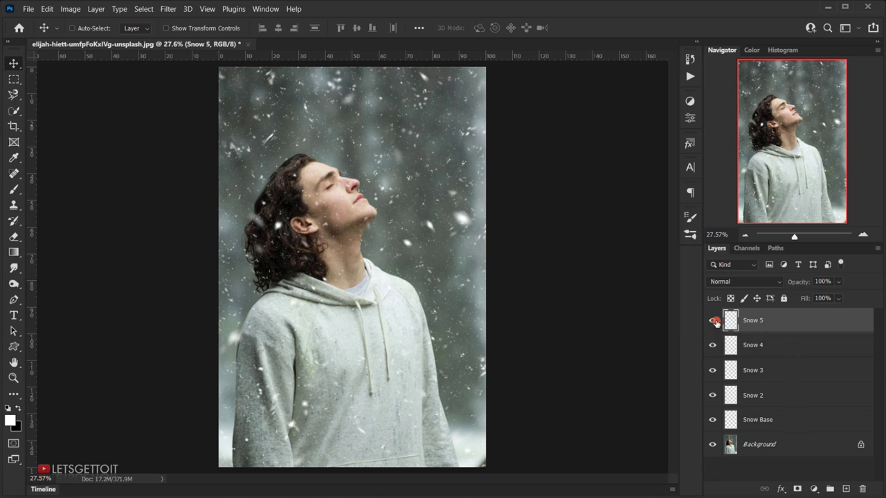
{"action": "left_click", "coordinate": [765, 345]}
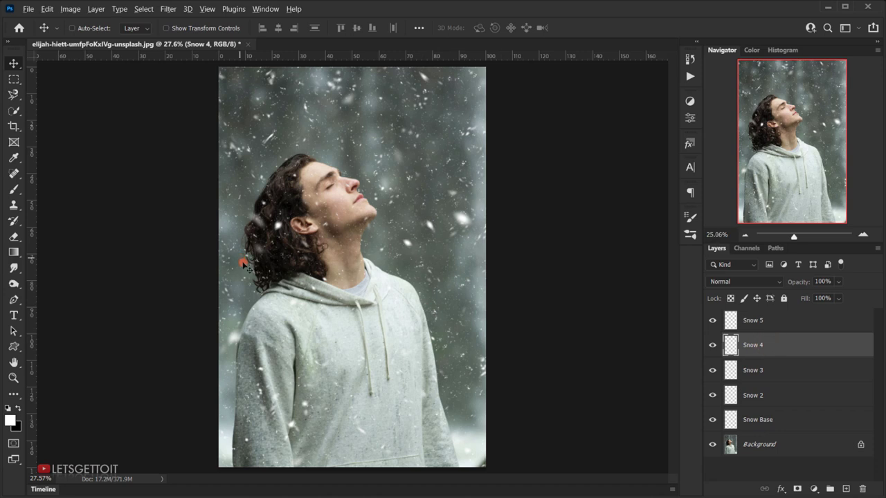
{"action": "key", "text": "ctrl+minus"}
{"action": "key", "text": "ctrl+plus"}
{"action": "left_click", "coordinate": [717, 346]}
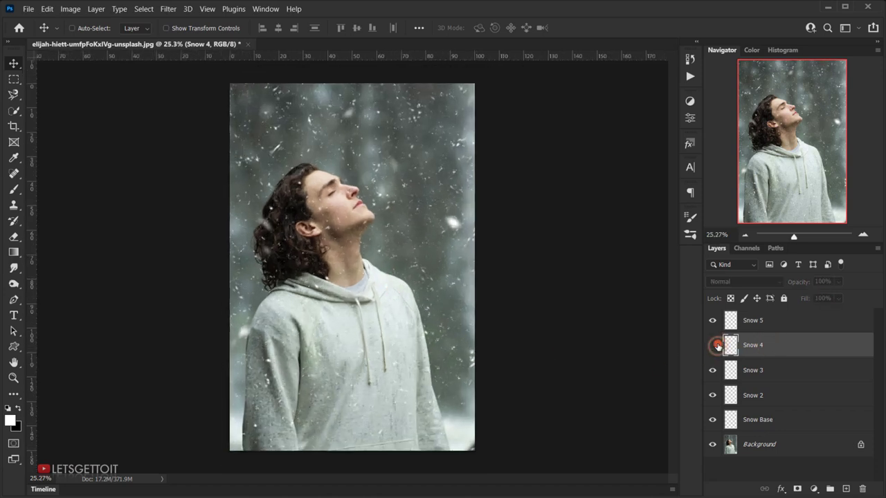
{"action": "left_click", "coordinate": [718, 347]}
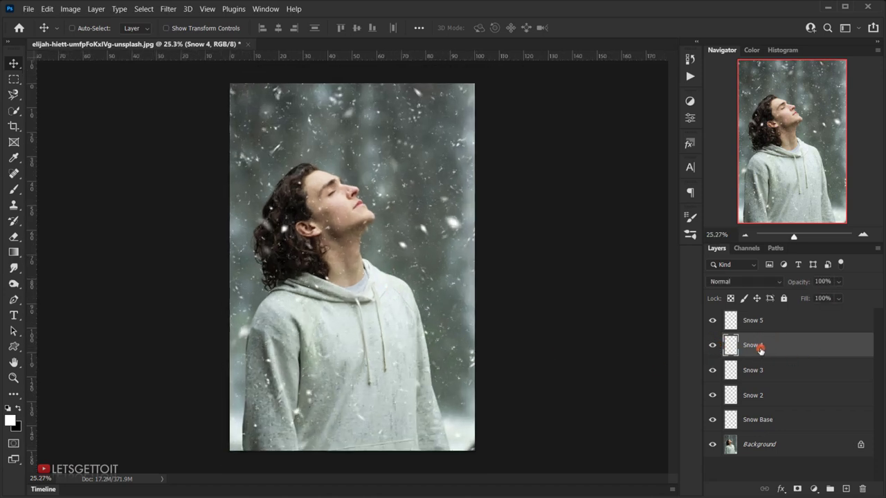
{"action": "mouse_move", "coordinate": [397, 317]}
{"action": "left_mouse_down"}
{"action": "mouse_move", "coordinate": [397, 284]}
{"action": "mouse_move", "coordinate": [393, 350]}
{"action": "mouse_move", "coordinate": [393, 306]}
{"action": "left_mouse_up"}
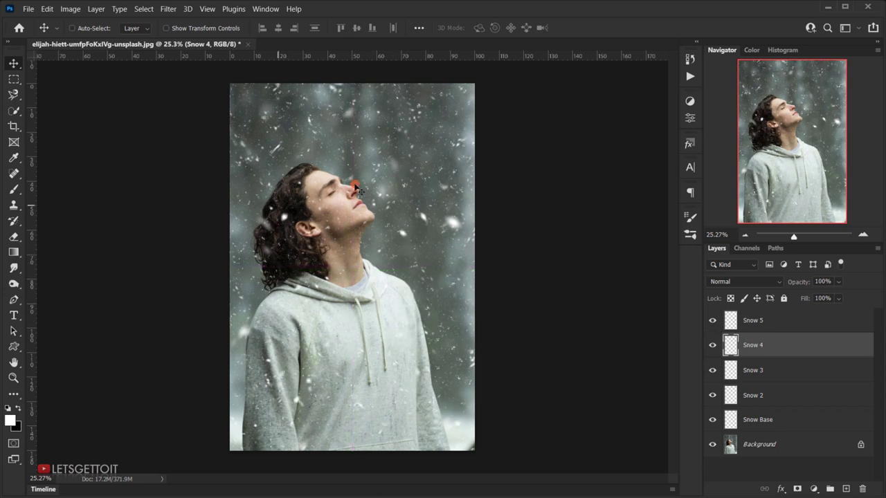
- Compare the portrait with and without the Snow 3 layer and shift that layer's flakes slightly upward
{"action": "left_click", "coordinate": [712, 371]}
{"action": "left_click", "coordinate": [712, 371]}
{"action": "left_click", "coordinate": [756, 374]}
{"action": "left_click_drag", "start_coordinate": [401, 271], "coordinate": [406, 253]}
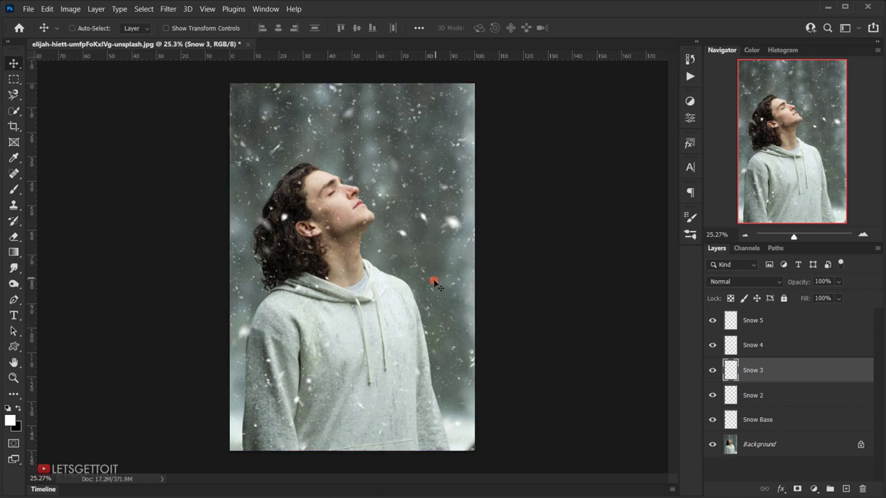
- Group all layers from Snow 5 down to Snow Base and name the group "Snow"
{"action": "left_click", "coordinate": [780, 421]}
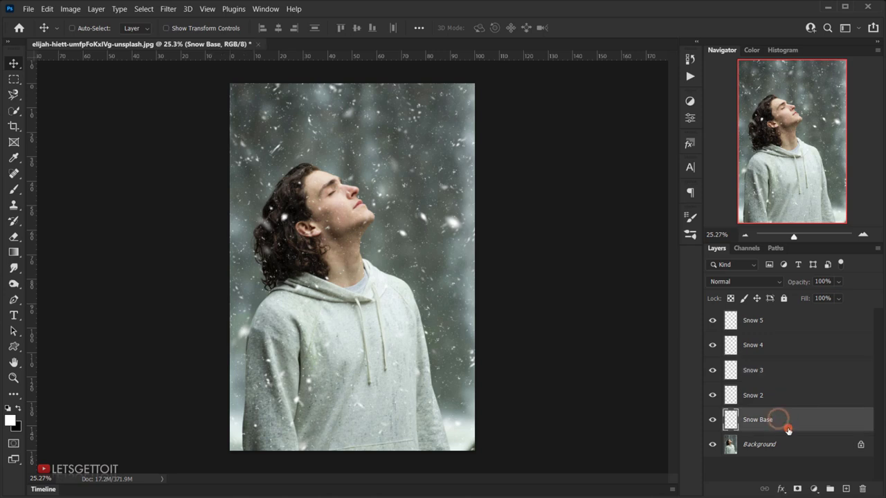
{"action": "left_click", "coordinate": [799, 321]}
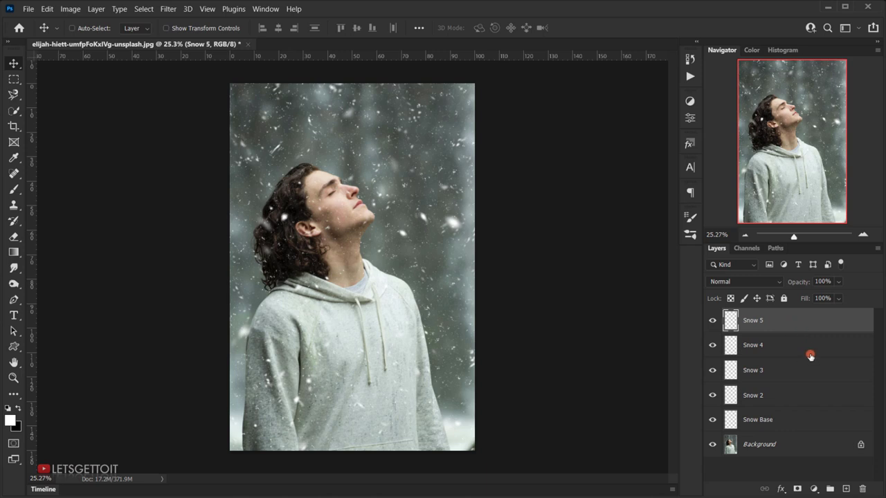
{"action": "left_click", "coordinate": [783, 420], "text": "shift"}
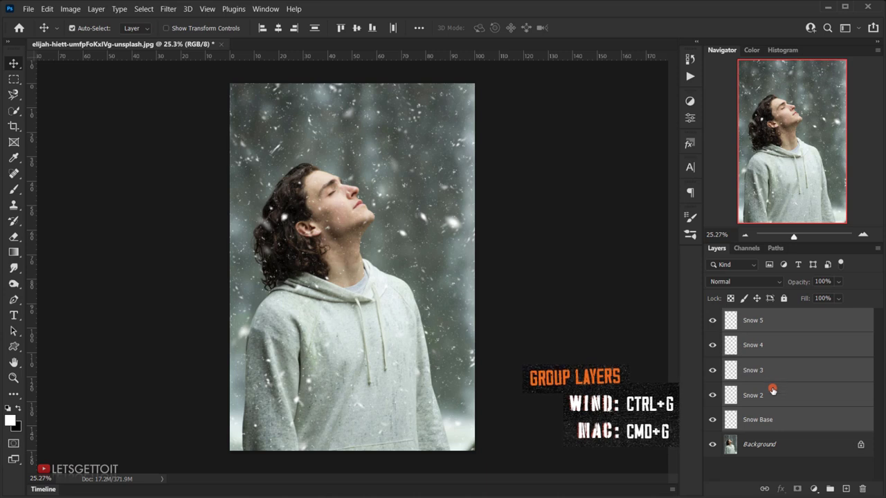
{"action": "key", "text": "ctrl+g"}
{"action": "double_click", "coordinate": [760, 316]}
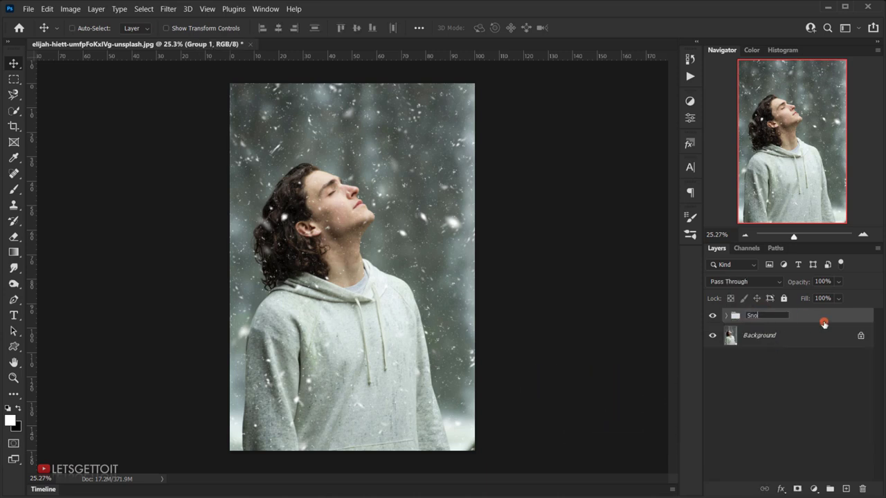
{"action": "key", "text": "Return"}
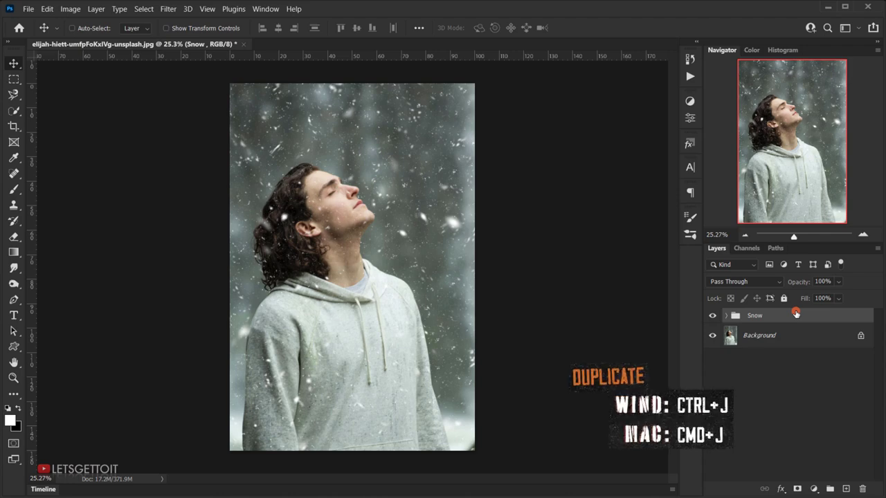
- Duplicate the Snow group and merge the copy into a single layer
{"action": "key", "text": "ctrl+j"}
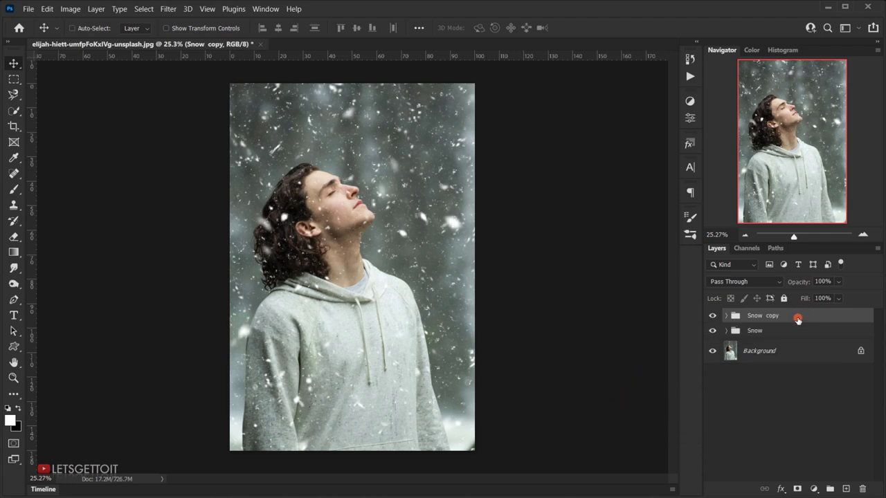
{"action": "right_click", "coordinate": [794, 317]}
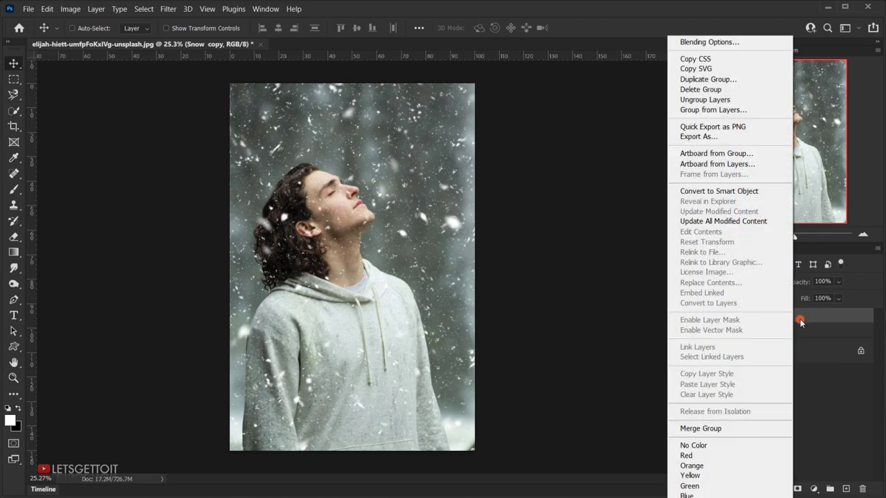
{"action": "left_click", "coordinate": [702, 429]}
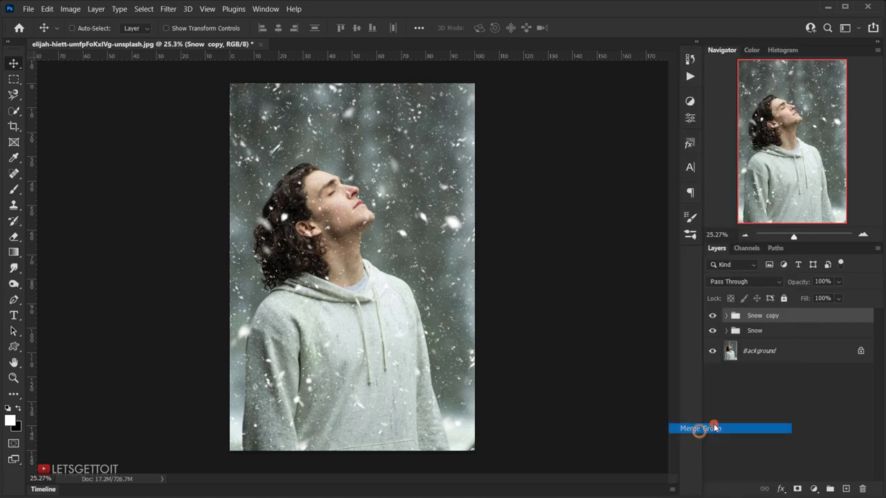
- Rename the merged snow layer as "Snow"
{"action": "double_click", "coordinate": [760, 322]}
{"action": "double_click", "coordinate": [768, 320]}
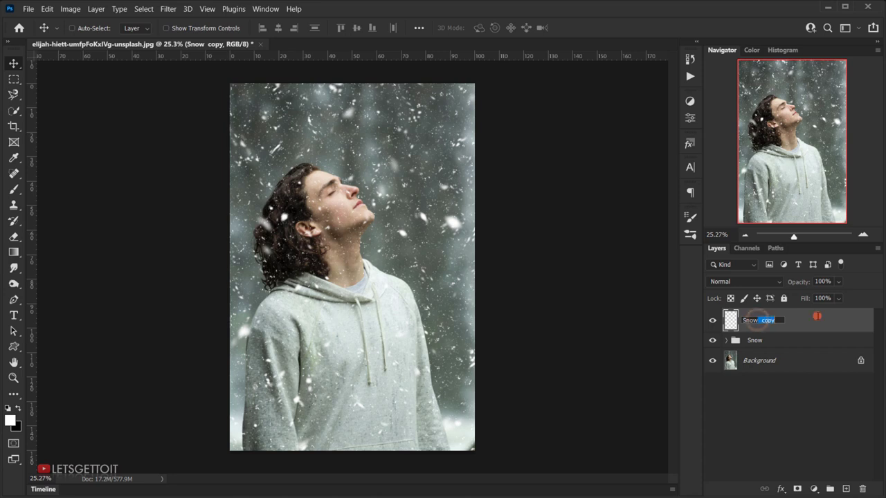
{"action": "left_click", "coordinate": [871, 318]}
{"action": "double_click", "coordinate": [761, 322]}
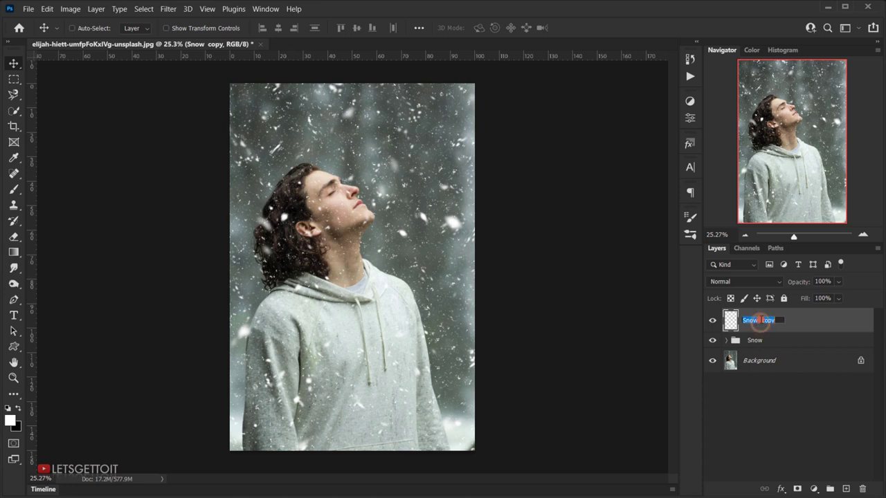
{"action": "type", "text": "Snow"}
{"action": "left_click", "coordinate": [815, 313]}
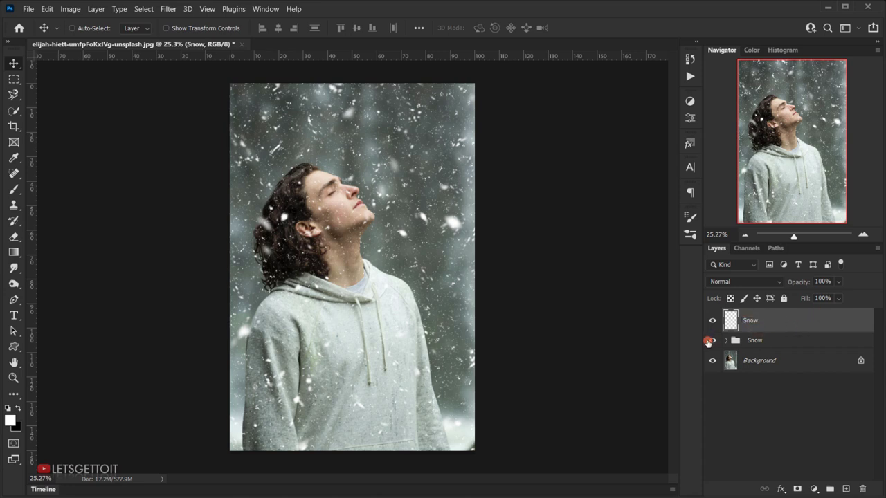
- Hide the original Snow group and compare the portrait with and without the merged Snow layer
{"action": "left_click", "coordinate": [713, 340]}
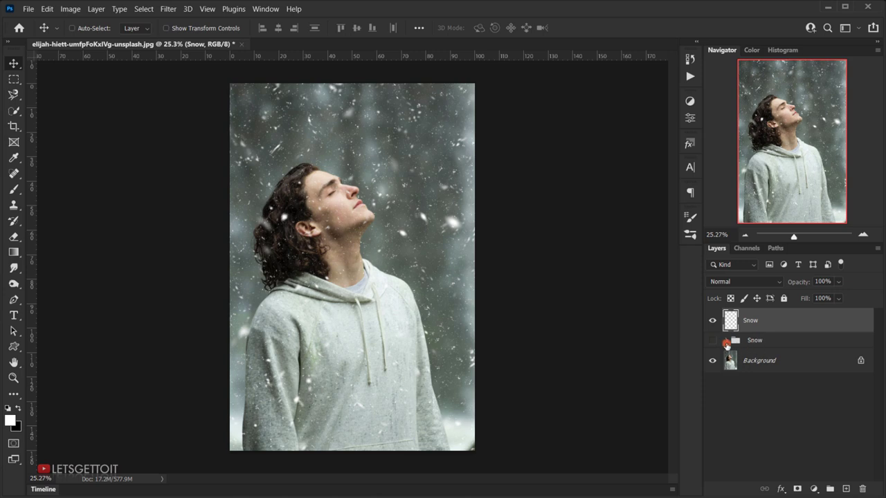
{"action": "left_click", "coordinate": [717, 323]}
{"action": "left_click", "coordinate": [717, 322]}
{"action": "left_click", "coordinate": [716, 321]}
{"action": "left_click", "coordinate": [717, 320]}
{"action": "left_click", "coordinate": [717, 320]}
{"action": "left_click", "coordinate": [716, 321]}
- Open the Santa Claus photo from the Snow Chrsms folder as a new Photoshop document
{"action": "key", "text": "alt+Tab"}
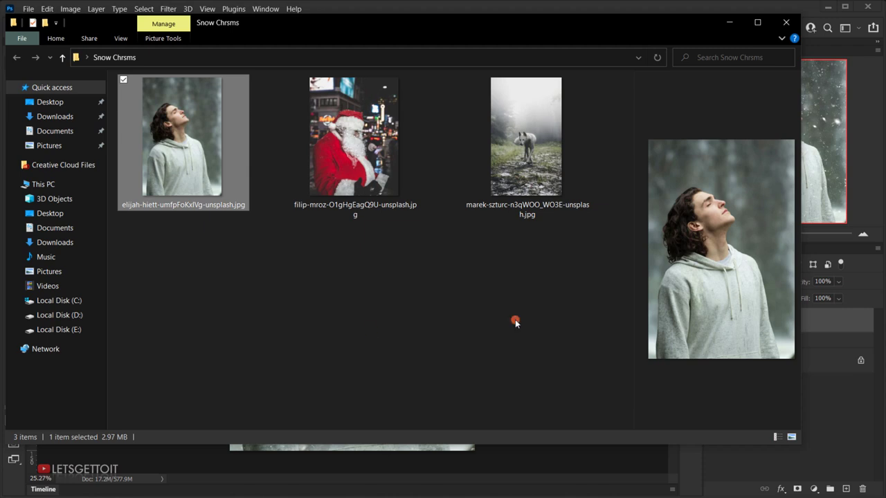
{"action": "left_click", "coordinate": [378, 182]}
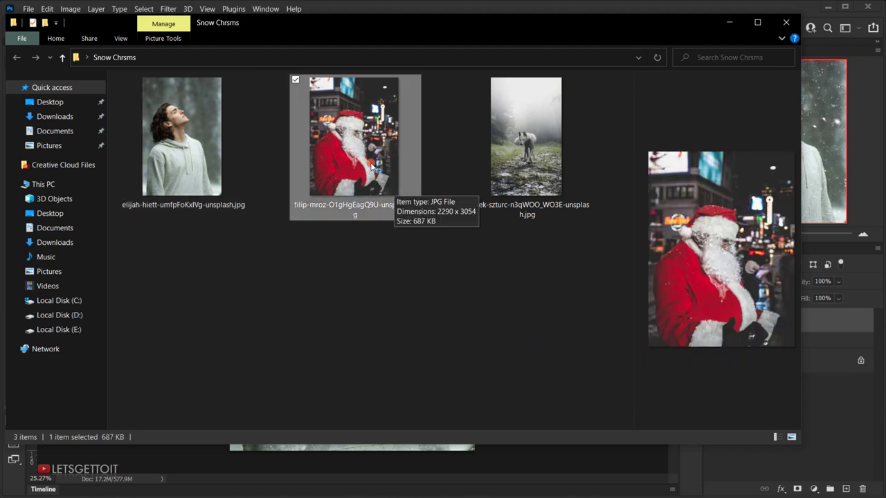
{"action": "left_click_drag", "start_coordinate": [372, 166], "coordinate": [35, 463]}
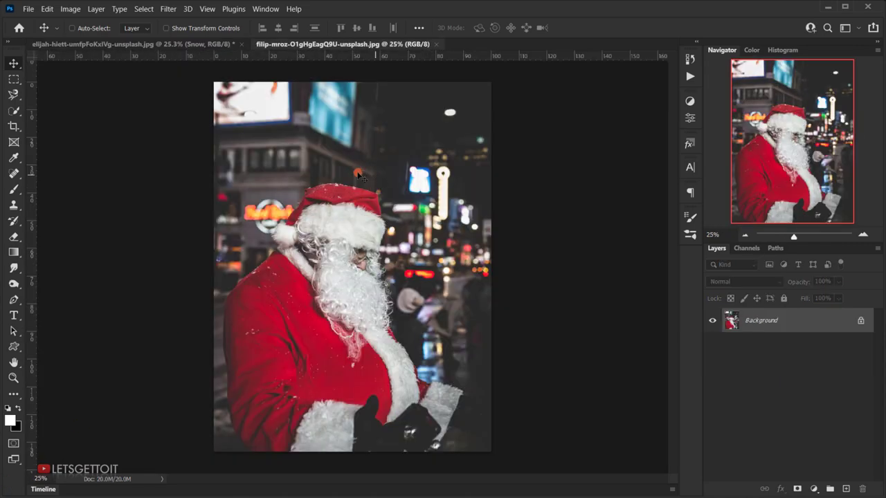
- Copy the merged Snow layer from the portrait document into the Santa photo, centred over the image
{"action": "left_click", "coordinate": [198, 43]}
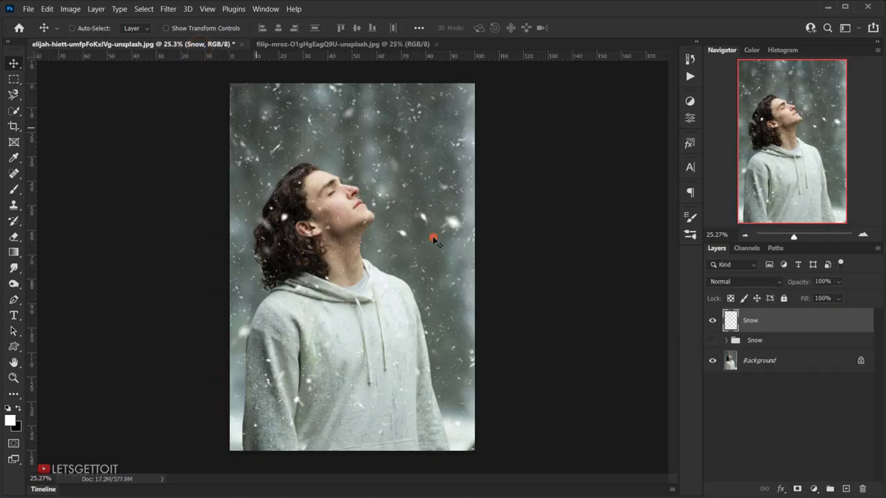
{"action": "left_click_drag", "start_coordinate": [320, 151], "coordinate": [374, 252]}
{"action": "key", "text": "ctrl+minus"}
{"action": "key", "text": "ctrl+plus"}
{"action": "key", "text": "ctrl+plus"}
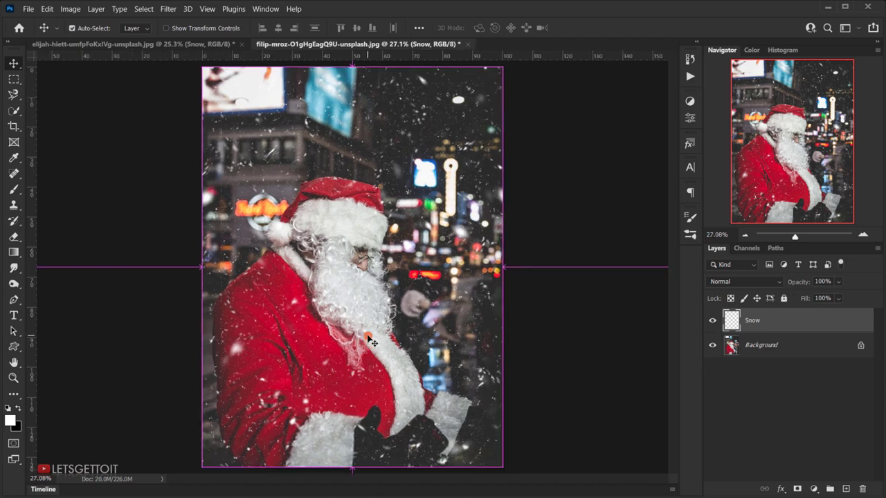
- Compare the Santa photo with and without the Snow layer
{"action": "left_click", "coordinate": [711, 322]}
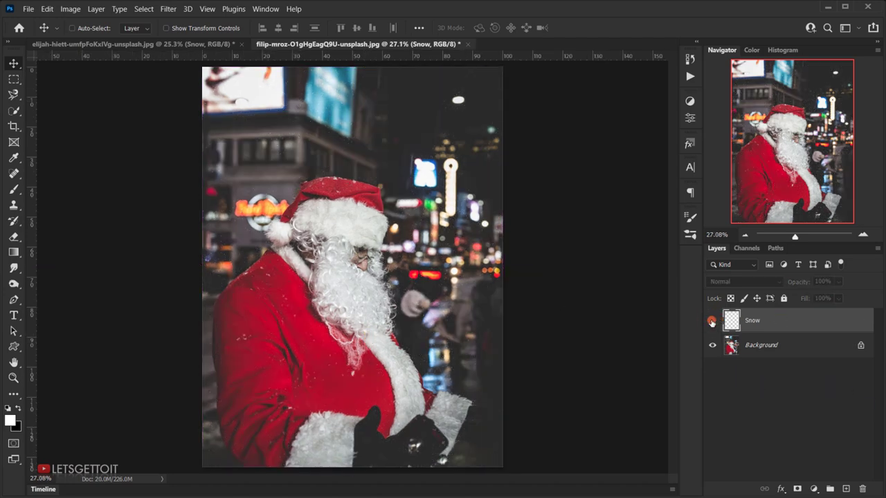
{"action": "left_click", "coordinate": [712, 323]}
{"action": "left_click", "coordinate": [713, 323]}
{"action": "left_click", "coordinate": [713, 323]}
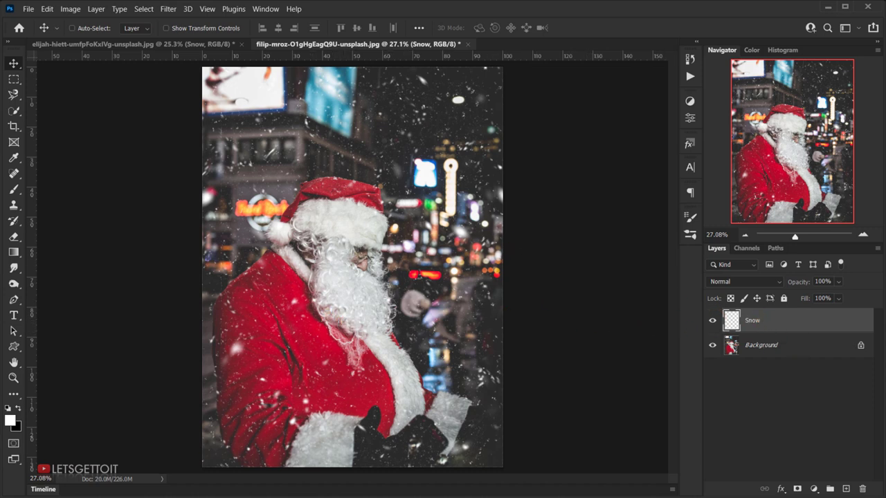
- Open the photo of the white dog on a forest path from the Snow Chrsms folder as a new Photoshop document
{"action": "key", "text": "alt+Tab"}
{"action": "left_click", "coordinate": [539, 183]}
{"action": "left_click_drag", "start_coordinate": [536, 163], "coordinate": [3, 479]}
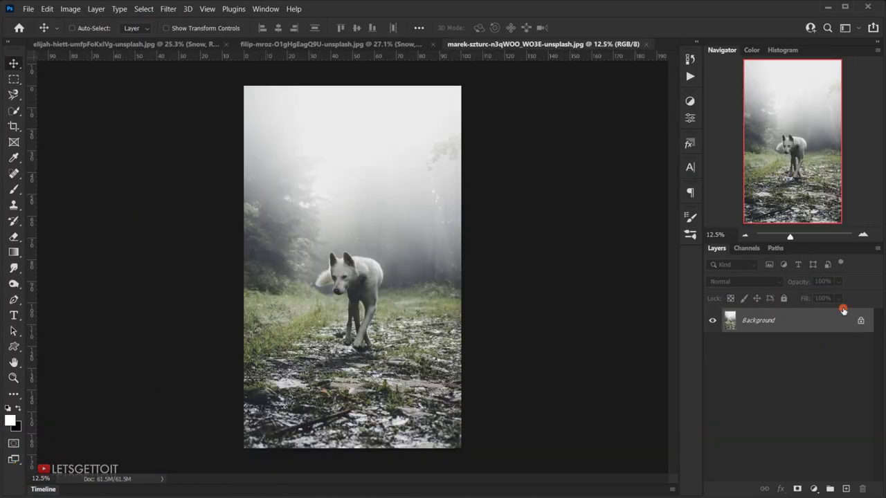
- Copy the Snow layer from the Santa document onto the white dog photo and inspect the image with and without the flakes
{"action": "left_click", "coordinate": [369, 44]}
{"action": "left_click_drag", "start_coordinate": [346, 208], "coordinate": [334, 270]}
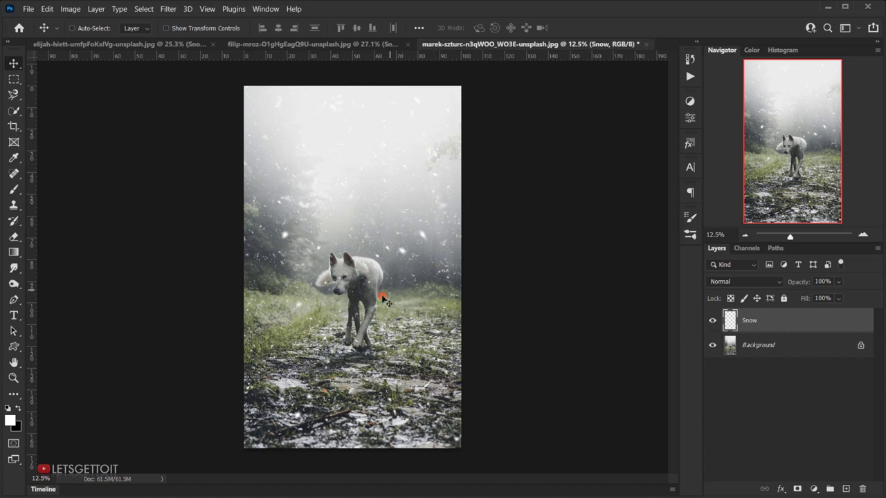
{"action": "left_click", "coordinate": [713, 320]}
{"action": "left_click", "coordinate": [713, 320]}
{"action": "left_click", "coordinate": [713, 320]}
{"action": "left_click", "coordinate": [713, 320]}
{"action": "scroll", "coordinate": [367, 352], "scroll_direction": "up", "scroll_amount": 3}
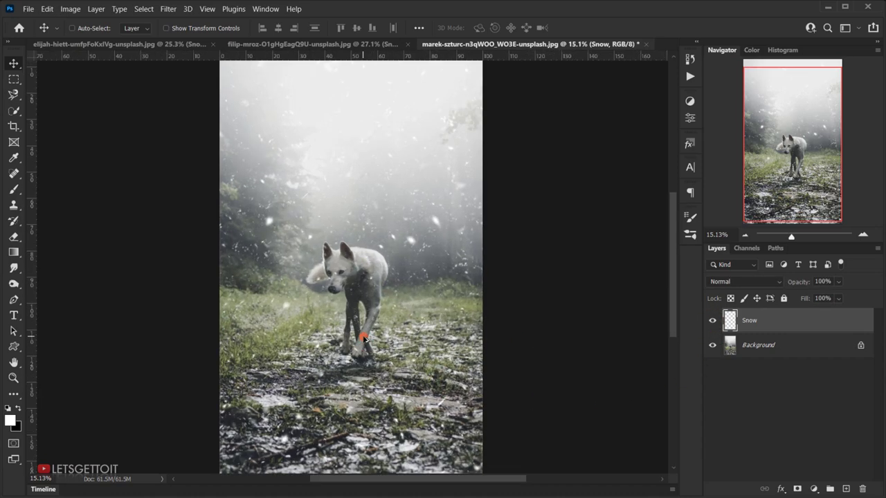
{"action": "scroll", "coordinate": [364, 339], "scroll_direction": "up", "scroll_amount": 2}
{"action": "left_click_drag", "start_coordinate": [383, 324], "coordinate": [383, 324]}
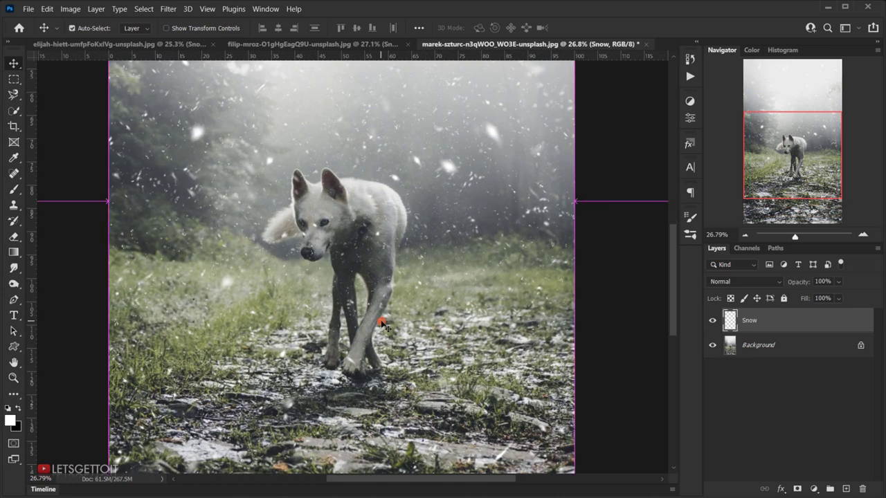
{"action": "key", "text": "ctrl+0"}
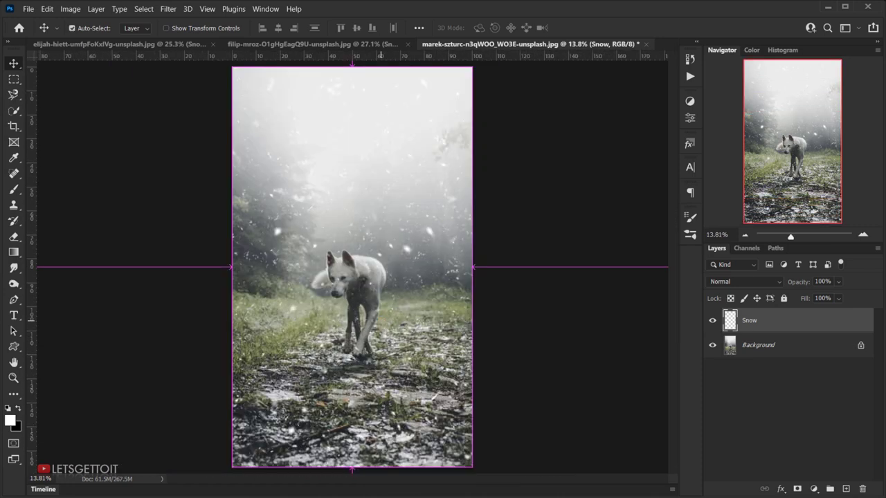
- Return to the portrait document and hide its Background layer, leaving only the merged Snow layer visible
{"action": "left_click_drag", "start_coordinate": [127, 40], "coordinate": [717, 324]}
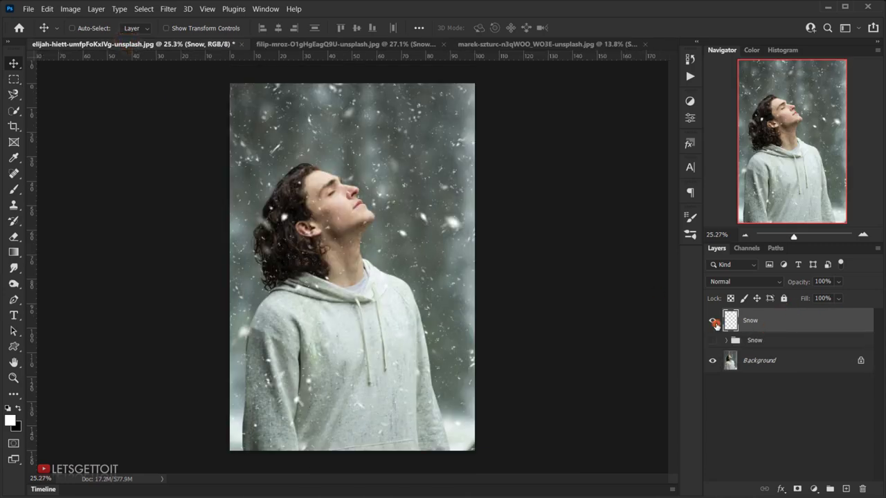
{"action": "left_click", "coordinate": [714, 361]}
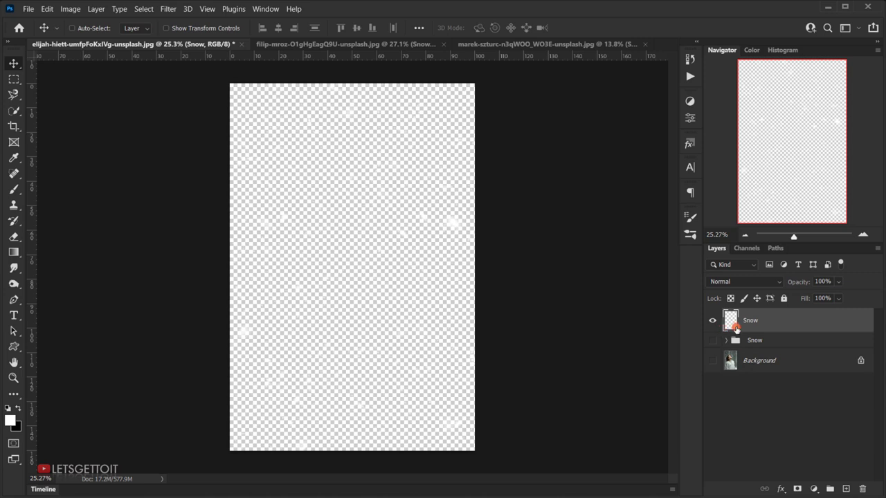
- Save a PNG copy of the isolated snow named Snow Overlay in the Snow Chrsms folder, and show the portrait's Background layer again
{"action": "left_click", "coordinate": [24, 9]}
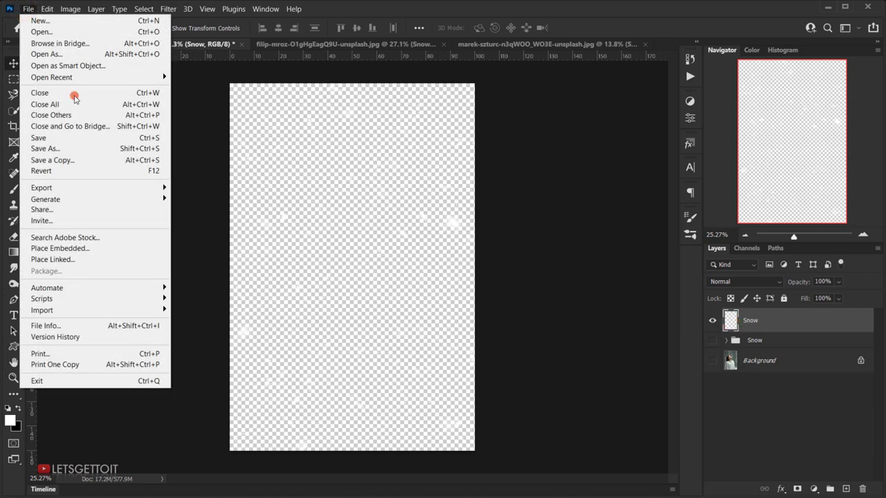
{"action": "left_click", "coordinate": [45, 161]}
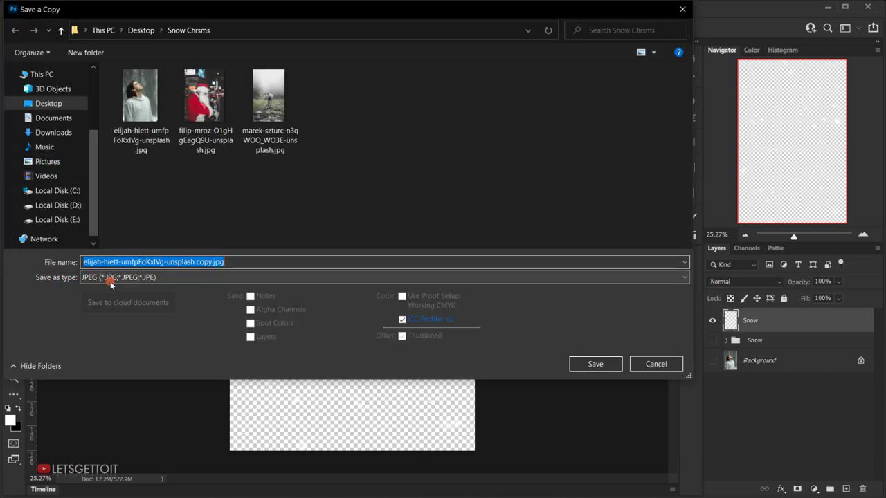
{"action": "left_click", "coordinate": [117, 279]}
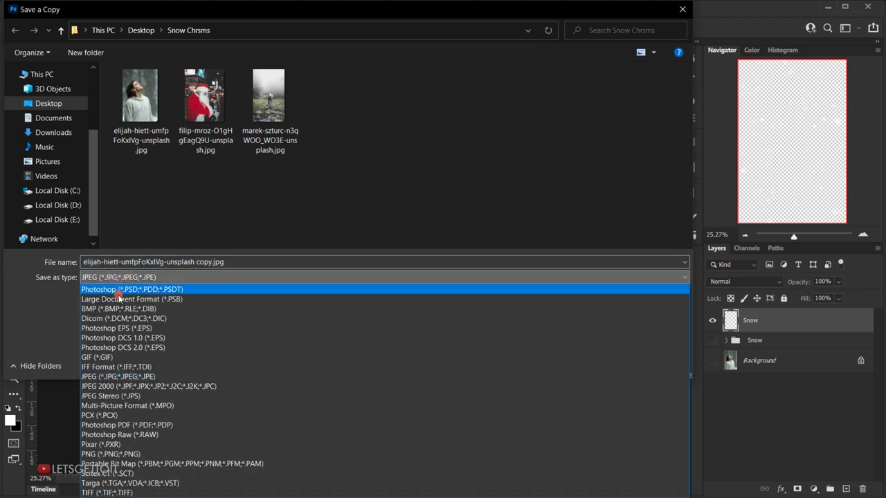
{"action": "left_click", "coordinate": [121, 454]}
{"action": "left_click", "coordinate": [158, 261]}
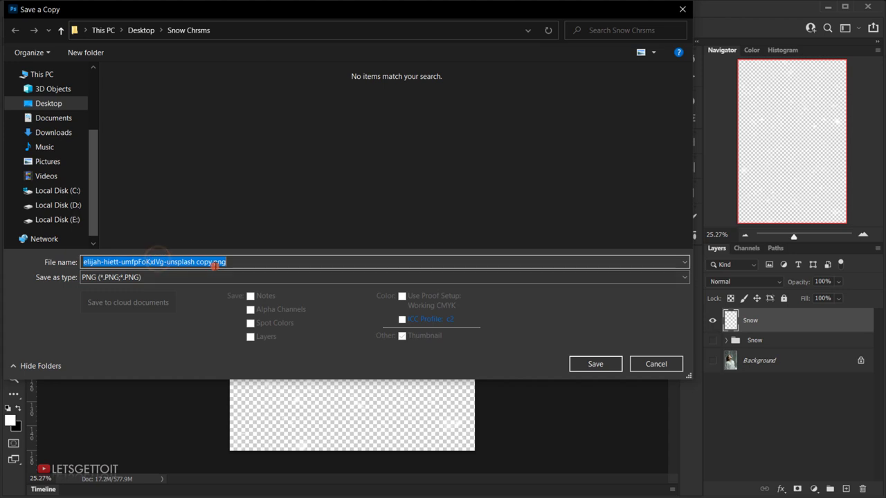
{"action": "left_click_drag", "start_coordinate": [213, 262], "coordinate": [83, 262]}
{"action": "type", "text": "Snow Overlay"}
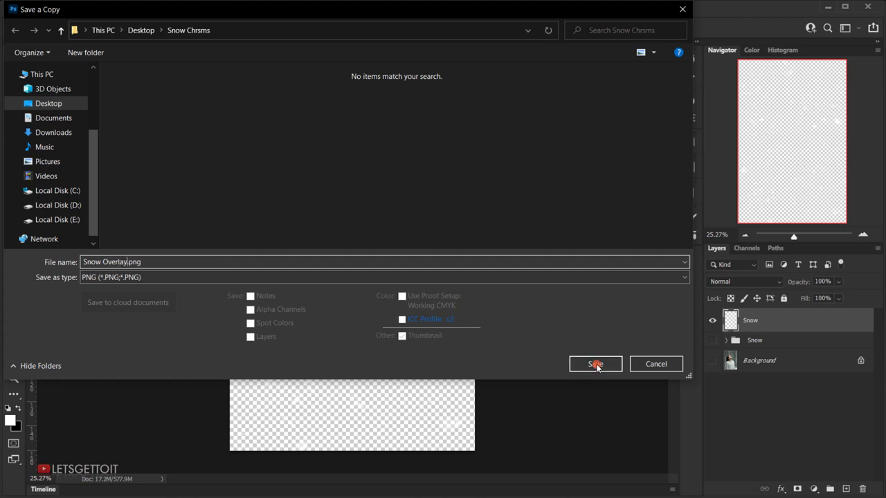
{"action": "left_click", "coordinate": [596, 365]}
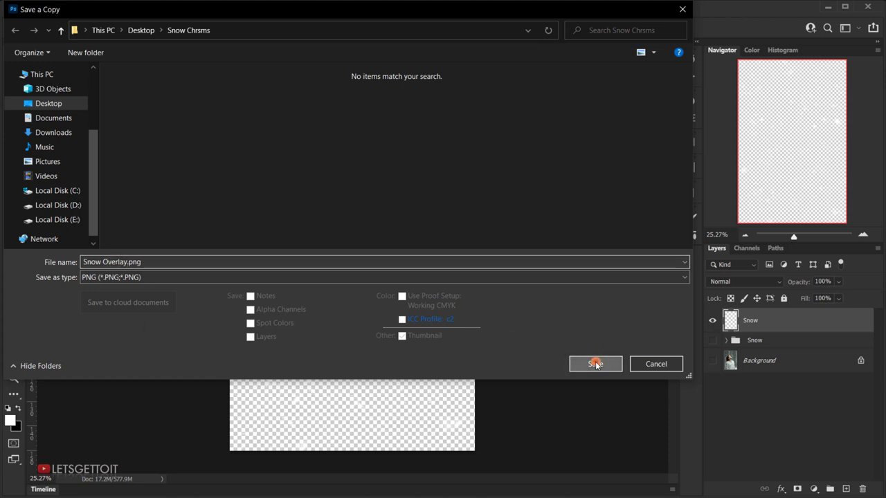
{"action": "left_click", "coordinate": [500, 148]}
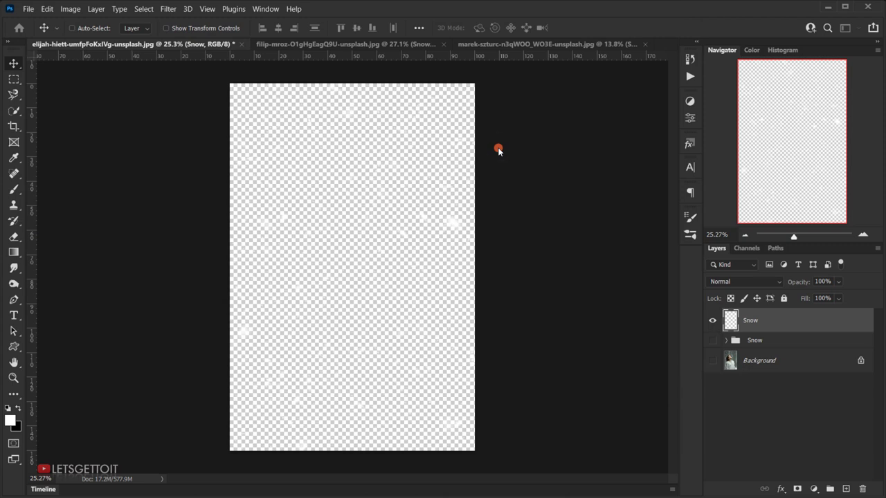
{"action": "left_click", "coordinate": [713, 360]}
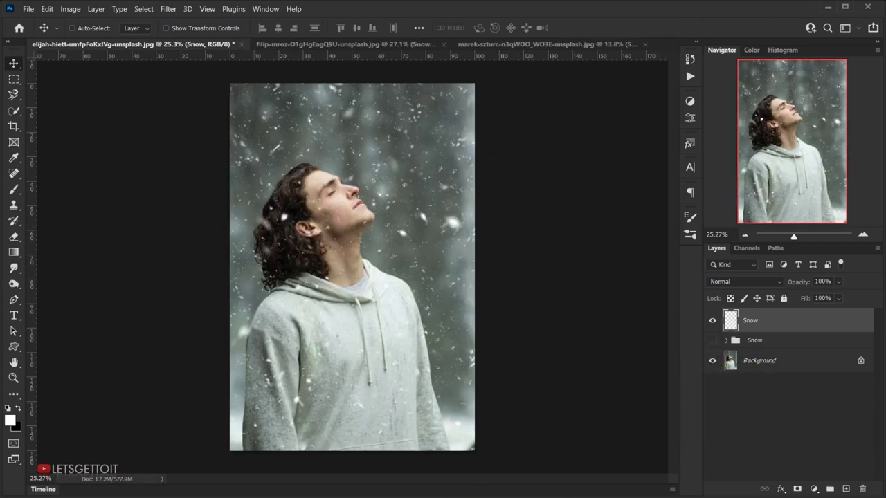
- Open Snow Overlay.png from the Snow Chrsms folder in the image viewer, inspect the flakes, and return to Photoshop
{"action": "left_click", "coordinate": [208, 490]}
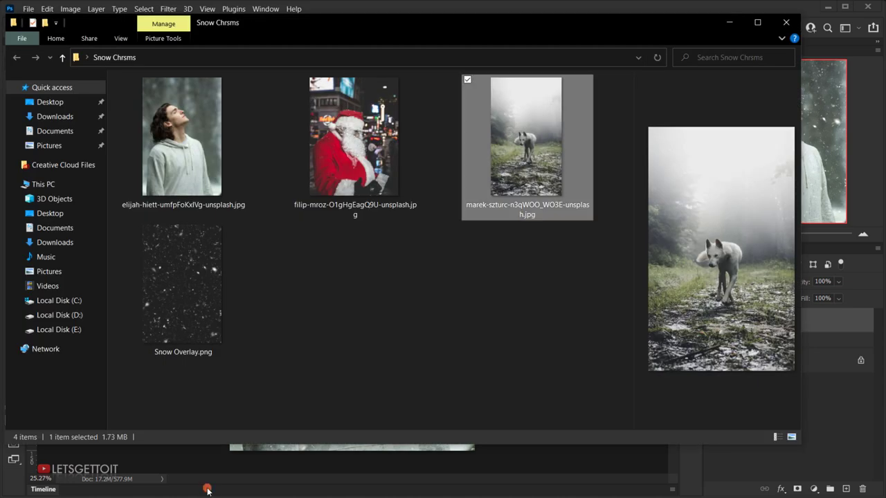
{"action": "left_click", "coordinate": [184, 292]}
{"action": "double_click", "coordinate": [184, 291]}
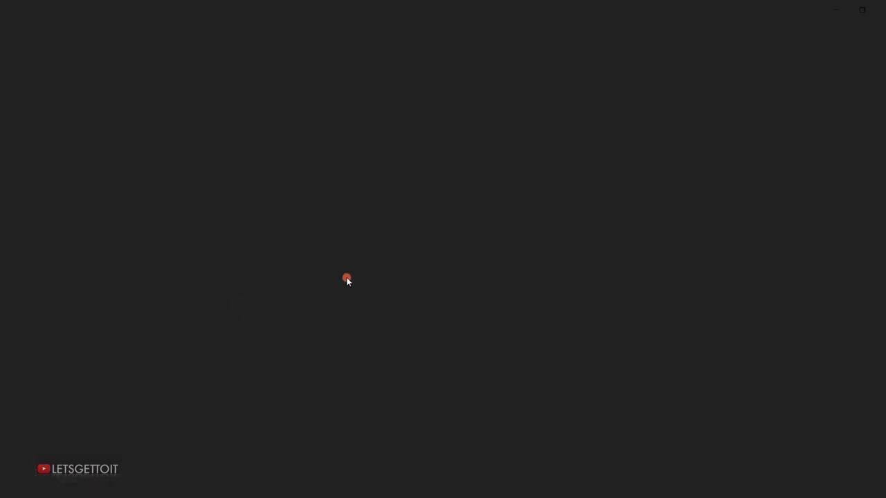
{"action": "scroll", "coordinate": [414, 196], "scroll_direction": "up", "scroll_amount": 1}
{"action": "scroll", "coordinate": [414, 196], "scroll_direction": "down", "scroll_amount": 3}
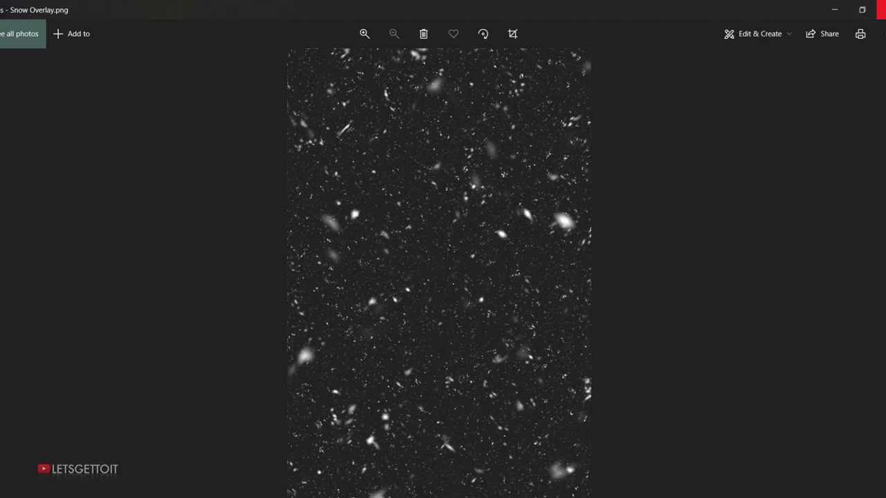
{"action": "left_click", "coordinate": [881, 10]}
{"action": "left_click", "coordinate": [732, 22]}
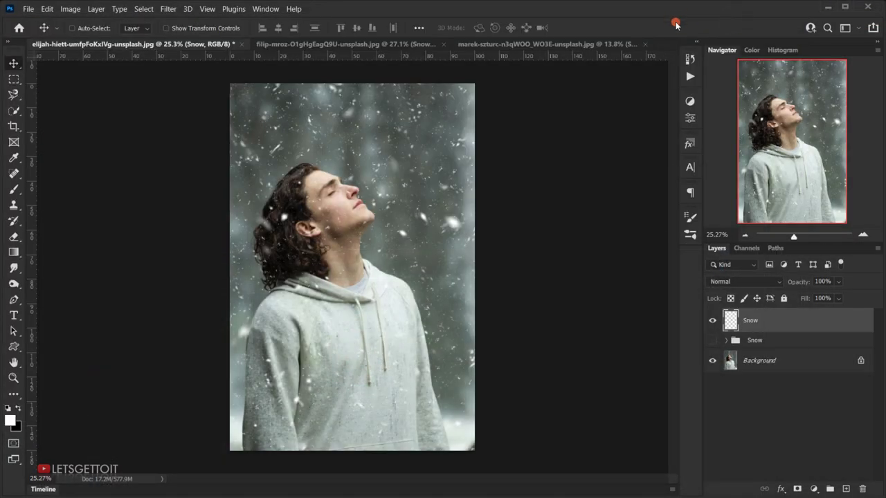
- Hide the interface panels and fit the snowy portrait to the available workspace to view the finished effect
{"action": "key", "text": "Tab"}
{"action": "key", "text": "ctrl+0"}
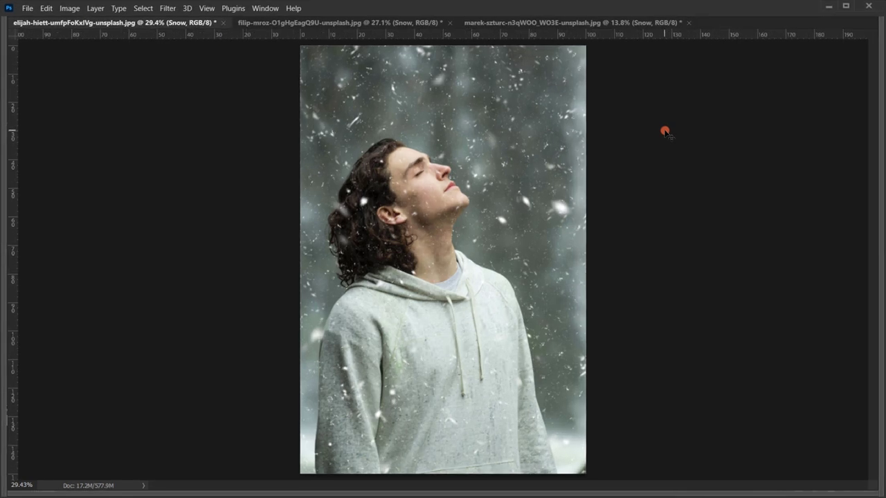